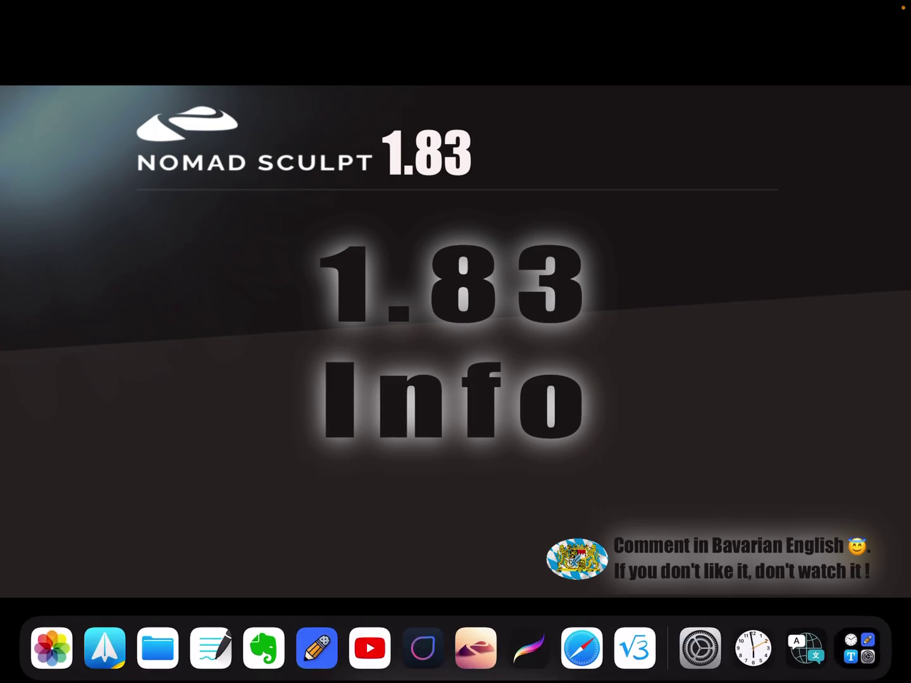
- Screenshot the Safari page showing the Nomad 1.83 change log notes
{"action": "left_click", "coordinate": [582, 636]}
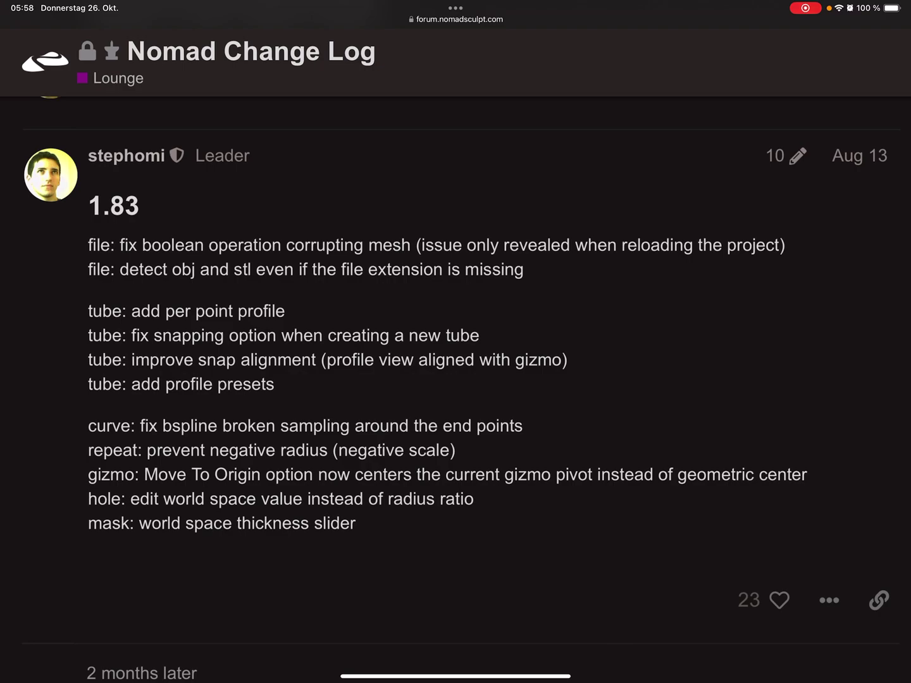
{"action": "key", "text": "super+shift+3"}
- Circle the tube profile presets entry and write 'extra Video' beside it
{"action": "left_click", "coordinate": [104, 601]}
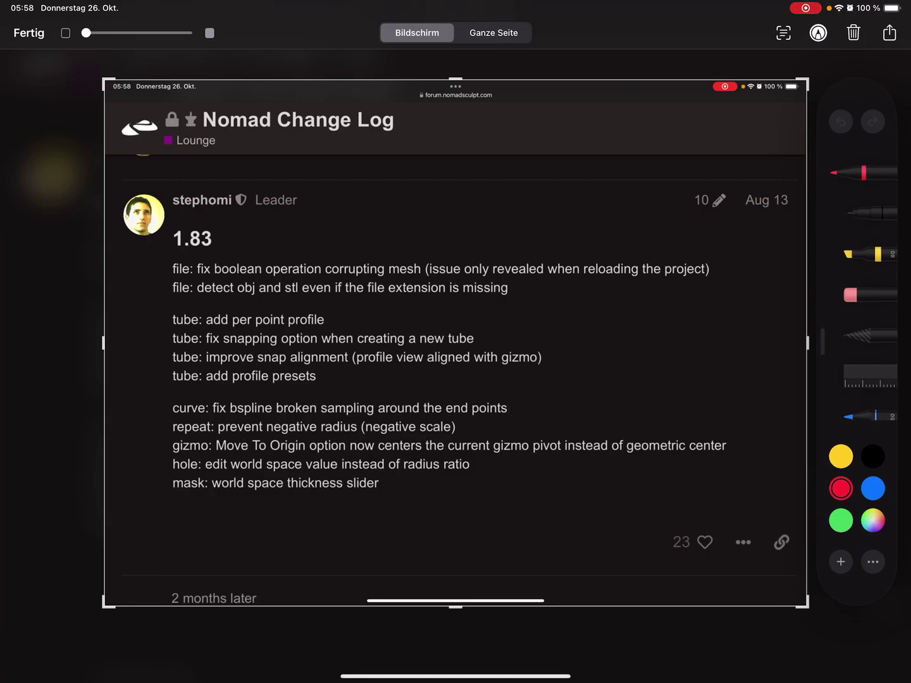
{"action": "mouse_move", "coordinate": [242, 367]}
{"action": "left_mouse_down"}
{"action": "mouse_move", "coordinate": [175, 391]}
{"action": "mouse_move", "coordinate": [340, 379]}
{"action": "mouse_move", "coordinate": [276, 368]}
{"action": "left_mouse_up"}
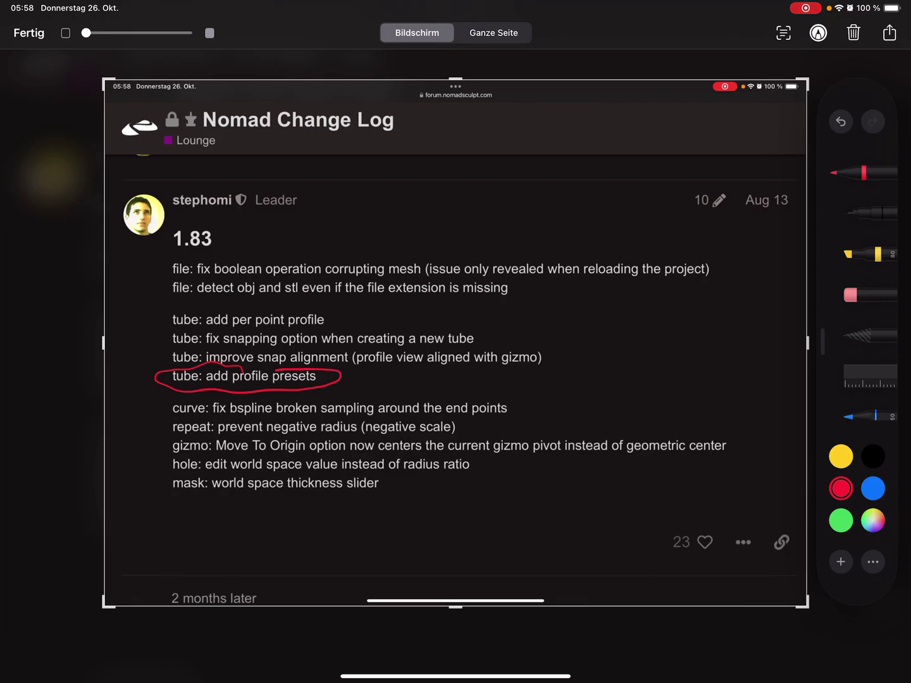
{"action": "left_click_drag", "start_coordinate": [376, 382], "coordinate": [395, 384]}
{"action": "mouse_move", "coordinate": [394, 378]}
{"action": "left_mouse_down"}
{"action": "mouse_move", "coordinate": [409, 386]}
{"action": "mouse_move", "coordinate": [396, 387]}
{"action": "left_mouse_up"}
{"action": "left_click_drag", "start_coordinate": [413, 368], "coordinate": [417, 386]}
{"action": "mouse_move", "coordinate": [411, 379]}
{"action": "left_mouse_down"}
{"action": "mouse_move", "coordinate": [443, 387]}
{"action": "mouse_move", "coordinate": [497, 369]}
{"action": "mouse_move", "coordinate": [521, 386]}
{"action": "left_mouse_up"}
{"action": "left_click_drag", "start_coordinate": [530, 378], "coordinate": [527, 377]}
- Bracket the hole and mask lines and underline their 'world space' and 'value' phrases
{"action": "mouse_move", "coordinate": [192, 453]}
{"action": "left_mouse_down"}
{"action": "mouse_move", "coordinate": [154, 478]}
{"action": "mouse_move", "coordinate": [184, 499]}
{"action": "mouse_move", "coordinate": [206, 499]}
{"action": "mouse_move", "coordinate": [208, 450]}
{"action": "left_mouse_up"}
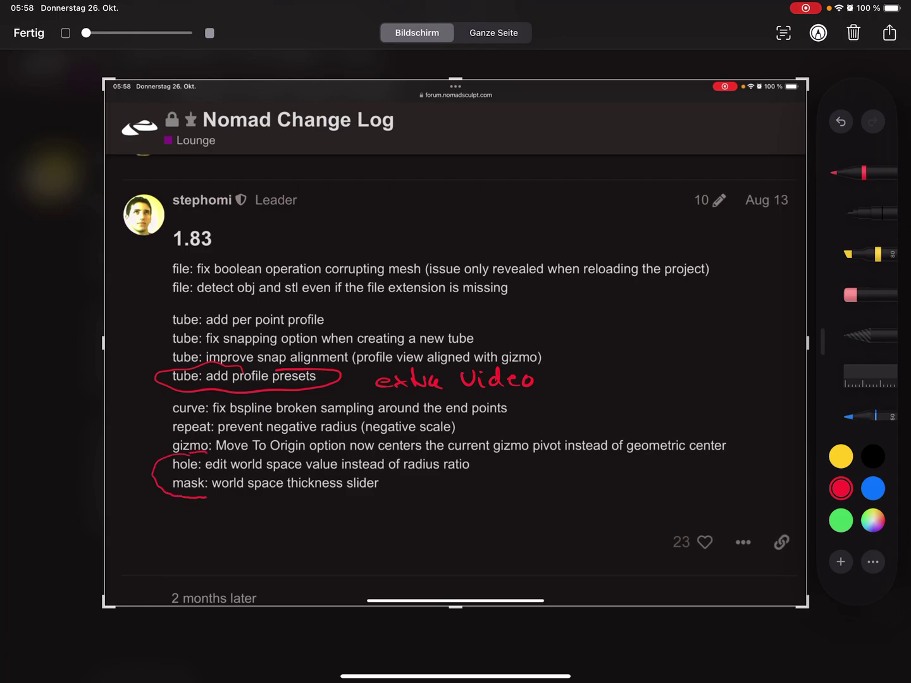
{"action": "left_click_drag", "start_coordinate": [307, 471], "coordinate": [339, 475]}
{"action": "left_click_drag", "start_coordinate": [231, 471], "coordinate": [297, 473]}
{"action": "left_click_drag", "start_coordinate": [216, 496], "coordinate": [282, 498]}
{"action": "left_click", "coordinate": [29, 33]}
- Return to Nomad Sculpt and delete all four objects of the box scene
{"action": "left_click", "coordinate": [61, 62]}
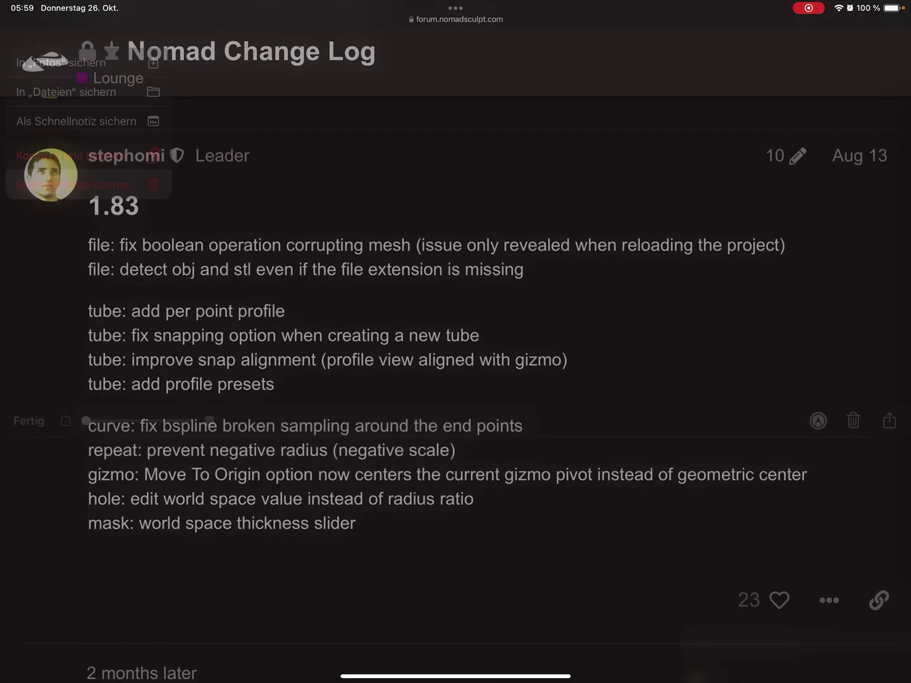
{"action": "left_click_drag", "start_coordinate": [455, 681], "coordinate": [456, 600]}
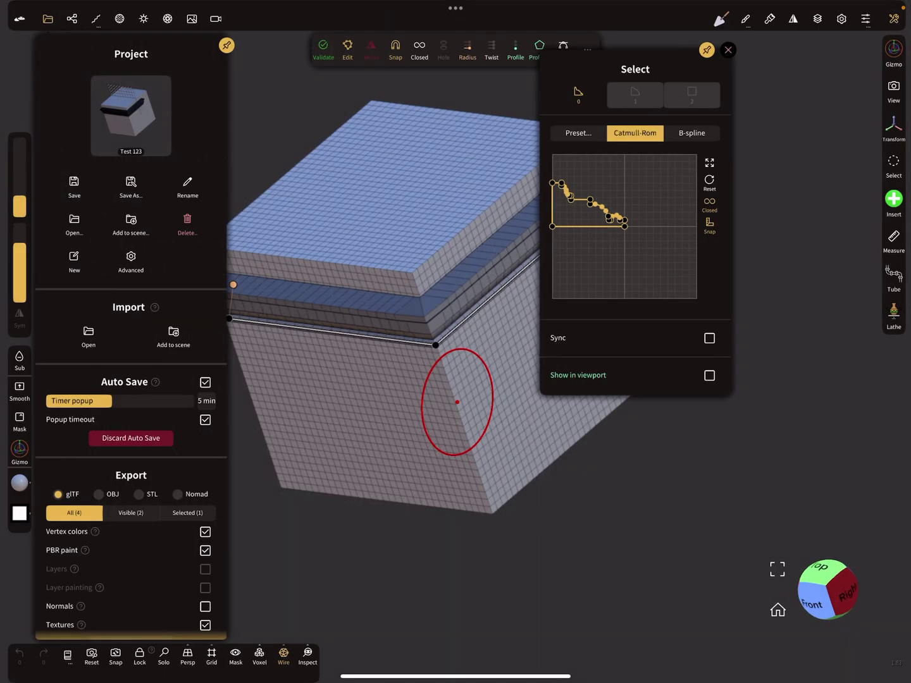
{"action": "left_click_drag", "start_coordinate": [457, 401], "coordinate": [460, 428]}
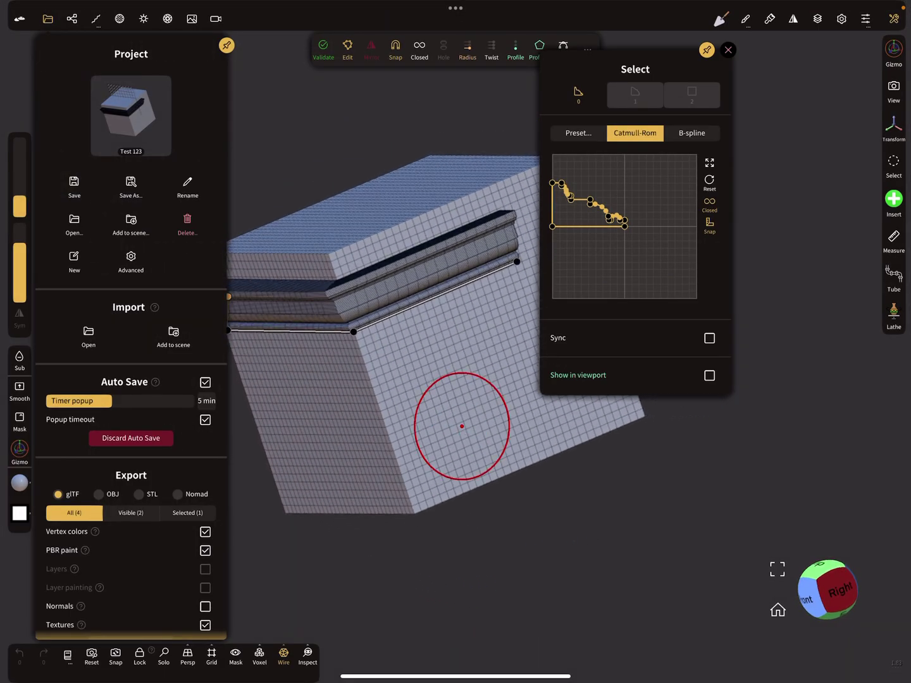
{"action": "left_click", "coordinate": [73, 19]}
{"action": "left_click", "coordinate": [179, 112]}
{"action": "left_click_drag", "start_coordinate": [179, 113], "coordinate": [180, 168]}
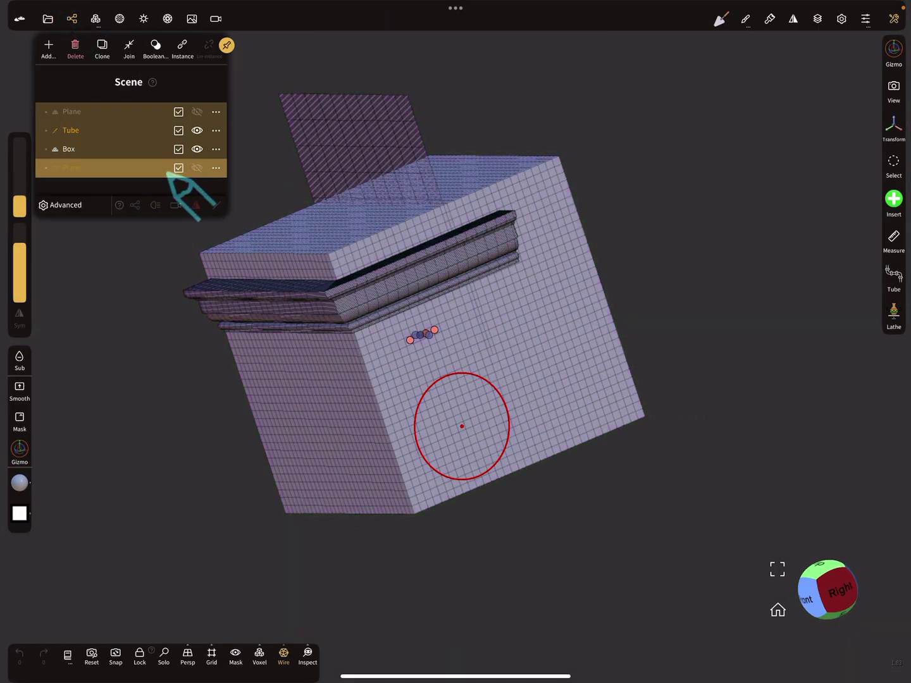
{"action": "left_click", "coordinate": [76, 48]}
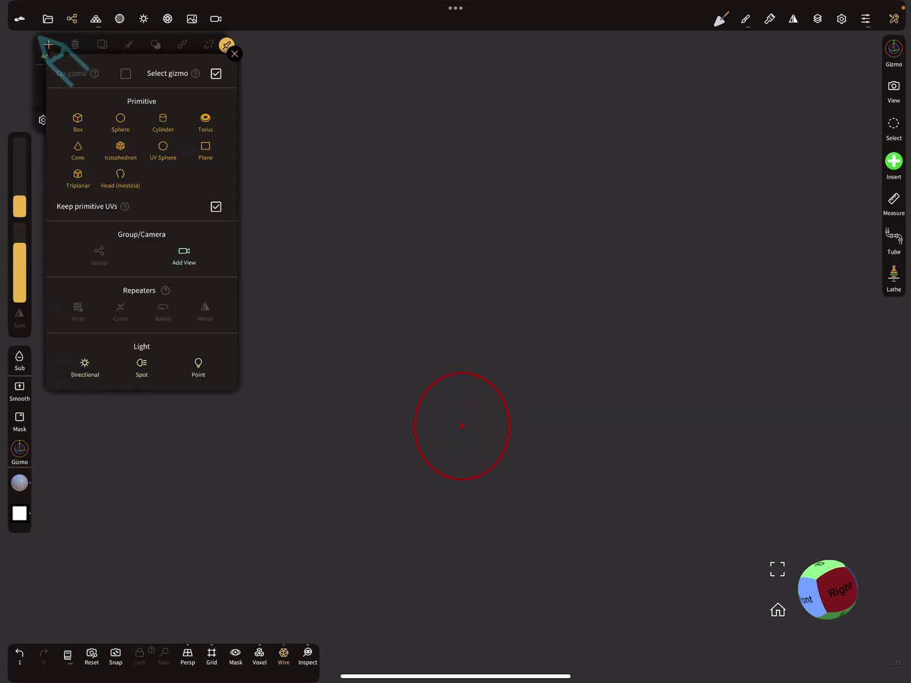
- Add a front-facing sphere, validate it, and subdivide it to about 24.5k vertices
{"action": "left_click", "coordinate": [117, 120]}
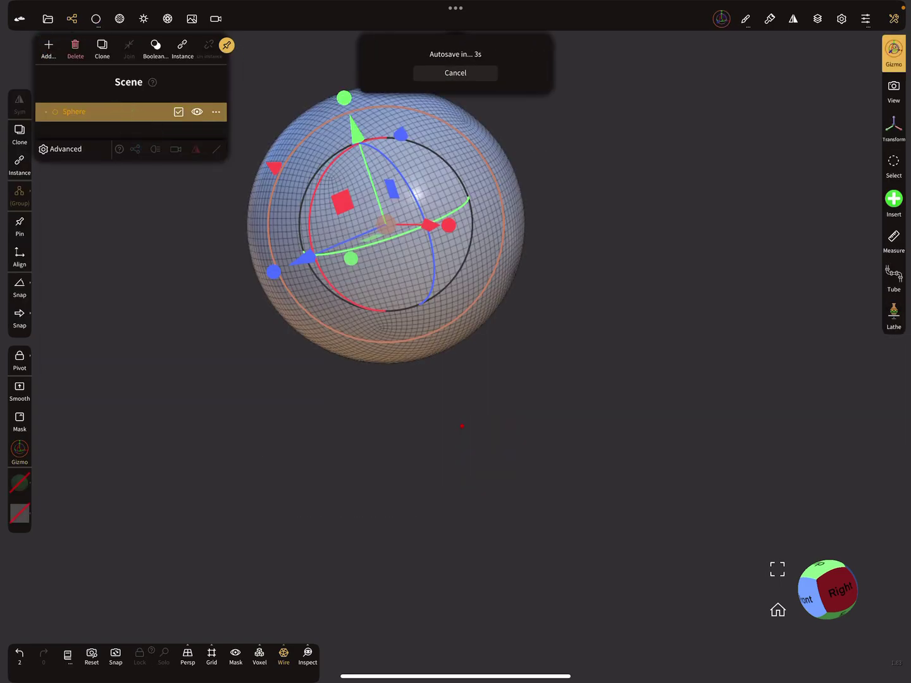
{"action": "left_click", "coordinate": [92, 656]}
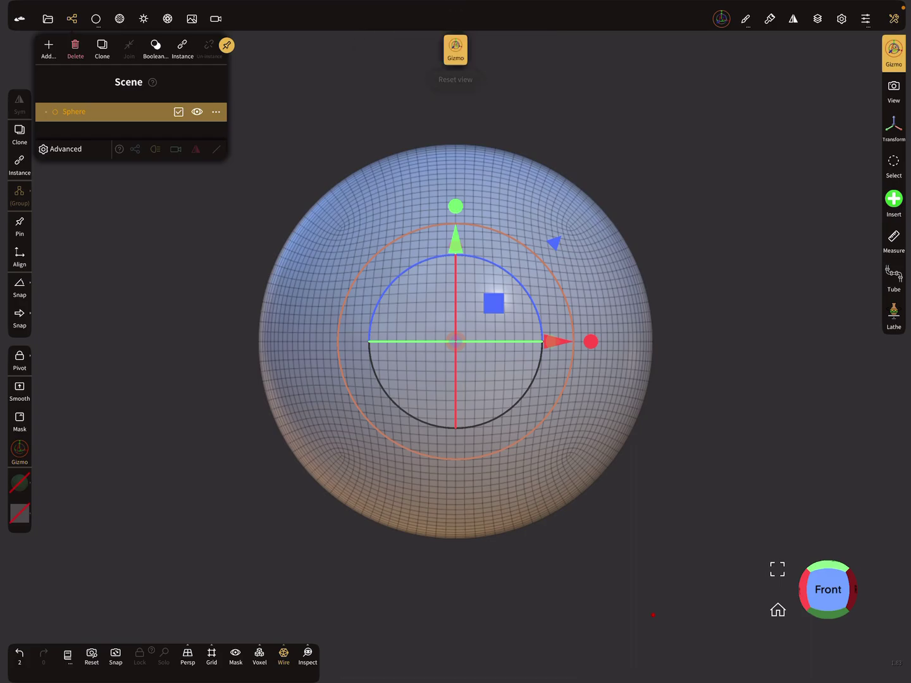
{"action": "left_click", "coordinate": [455, 50]}
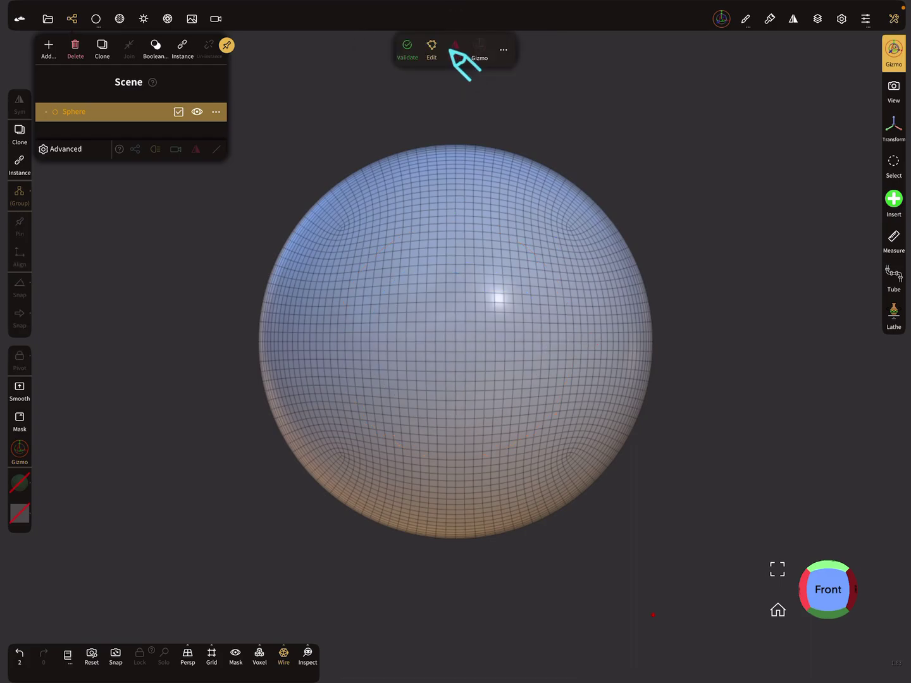
{"action": "left_click", "coordinate": [407, 43]}
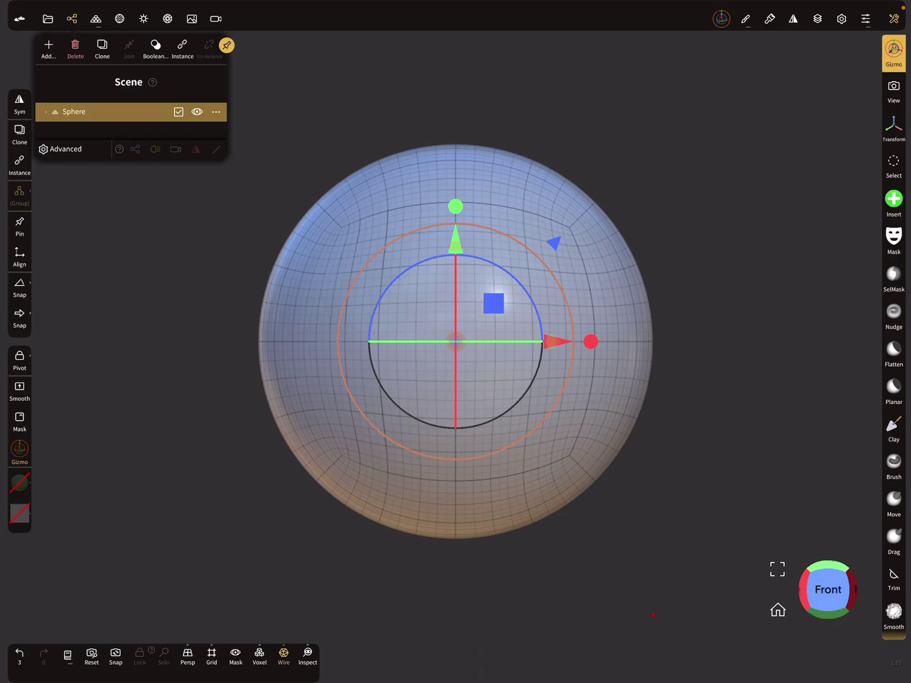
{"action": "left_click", "coordinate": [95, 19]}
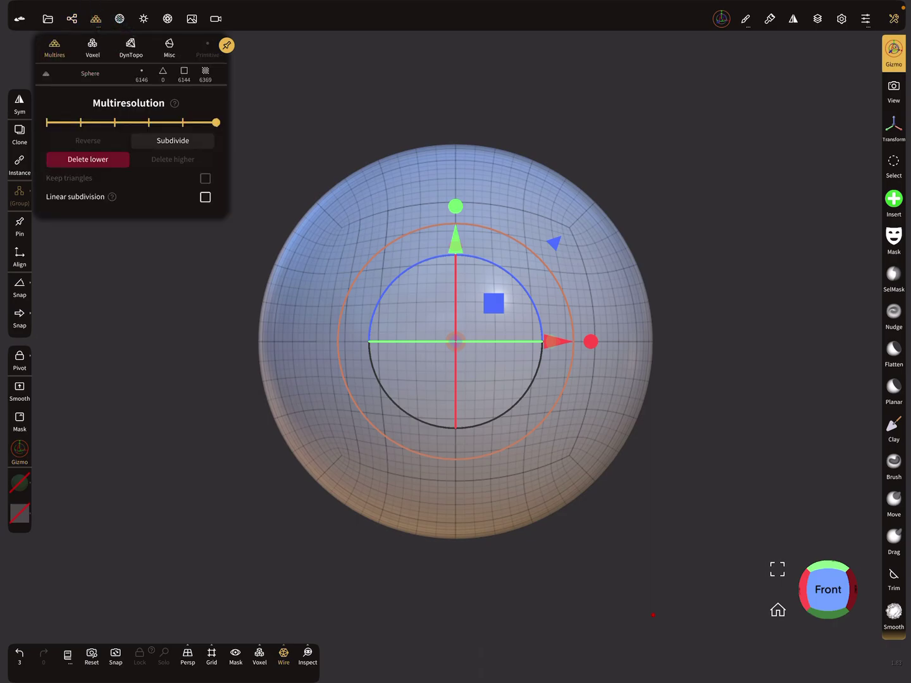
{"action": "left_click", "coordinate": [173, 141]}
{"action": "left_click", "coordinate": [96, 19]}
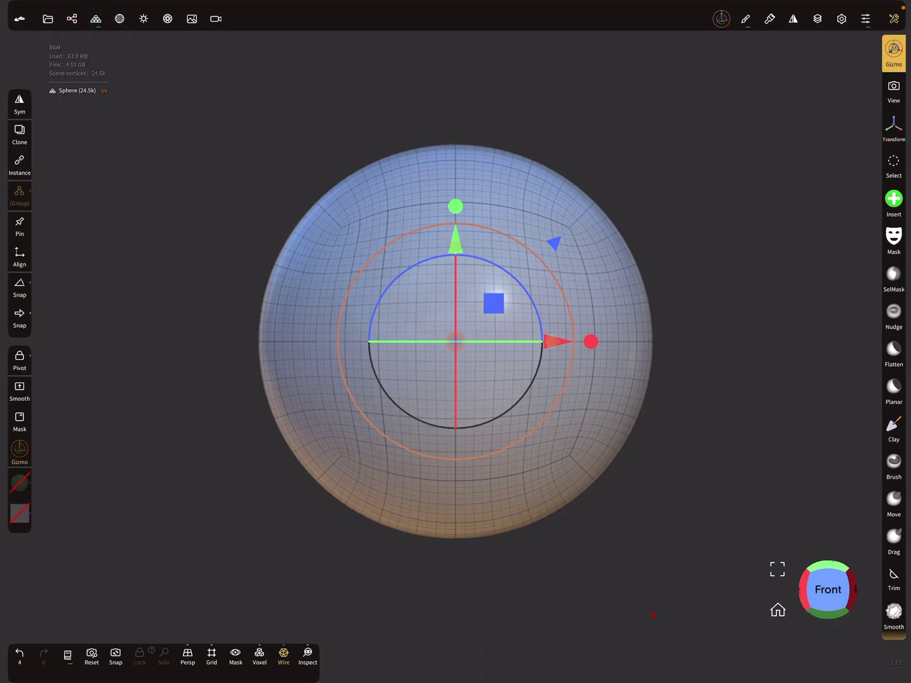
{"action": "left_click", "coordinate": [893, 18]}
- Mask two symmetric patches on the sphere and extract them as 0.181-thick shells
{"action": "left_click", "coordinate": [869, 50]}
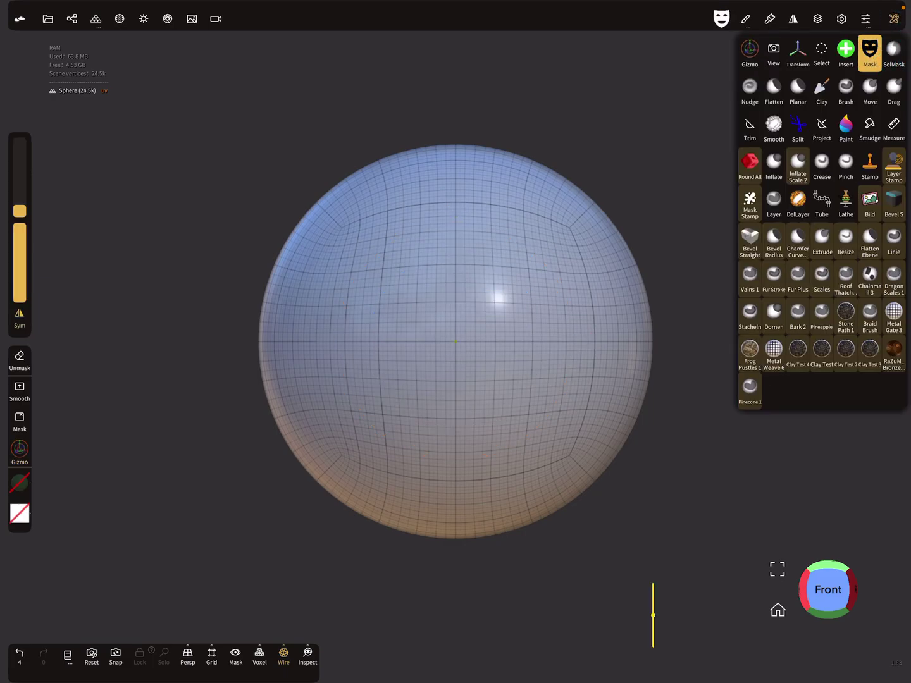
{"action": "mouse_move", "coordinate": [532, 316]}
{"action": "left_mouse_down"}
{"action": "mouse_move", "coordinate": [539, 364]}
{"action": "mouse_move", "coordinate": [550, 320]}
{"action": "mouse_move", "coordinate": [549, 372]}
{"action": "mouse_move", "coordinate": [562, 308]}
{"action": "left_mouse_up"}
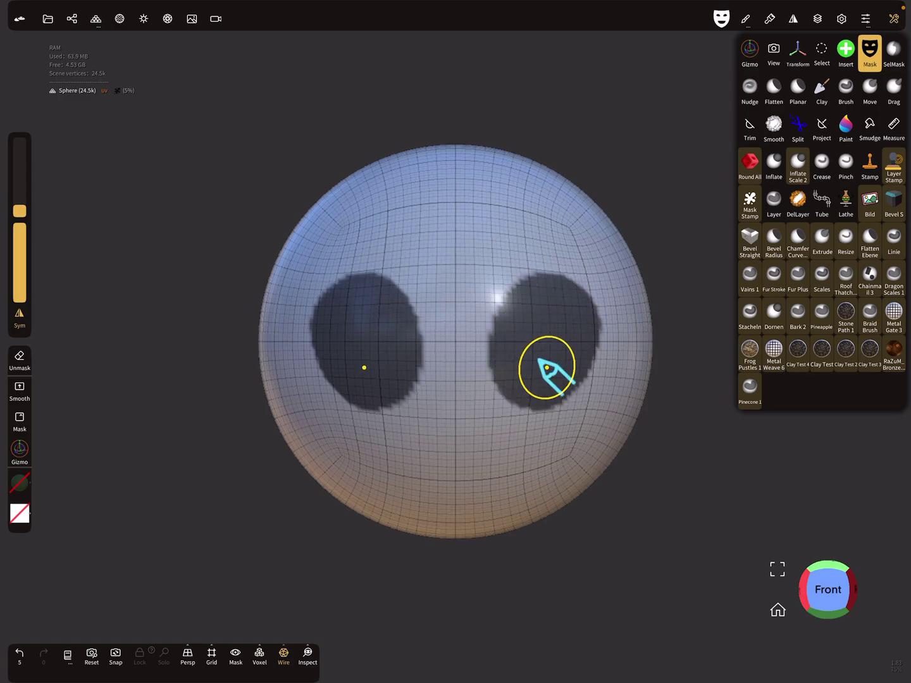
{"action": "mouse_move", "coordinate": [544, 368]}
{"action": "left_mouse_down"}
{"action": "mouse_move", "coordinate": [659, 521]}
{"action": "mouse_move", "coordinate": [482, 571]}
{"action": "mouse_move", "coordinate": [595, 431]}
{"action": "left_mouse_up"}
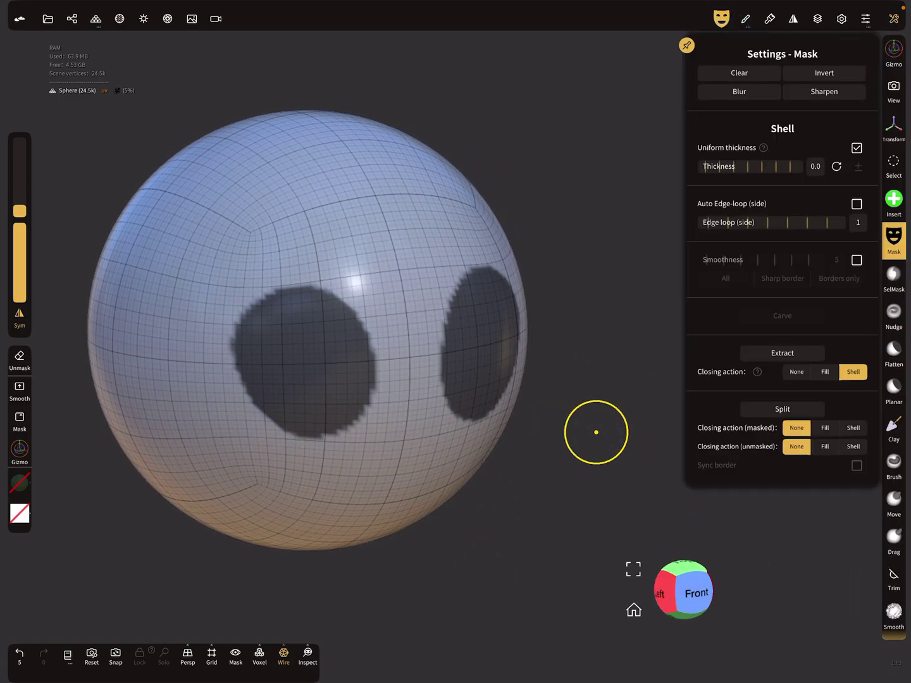
{"action": "left_click_drag", "start_coordinate": [725, 168], "coordinate": [815, 166]}
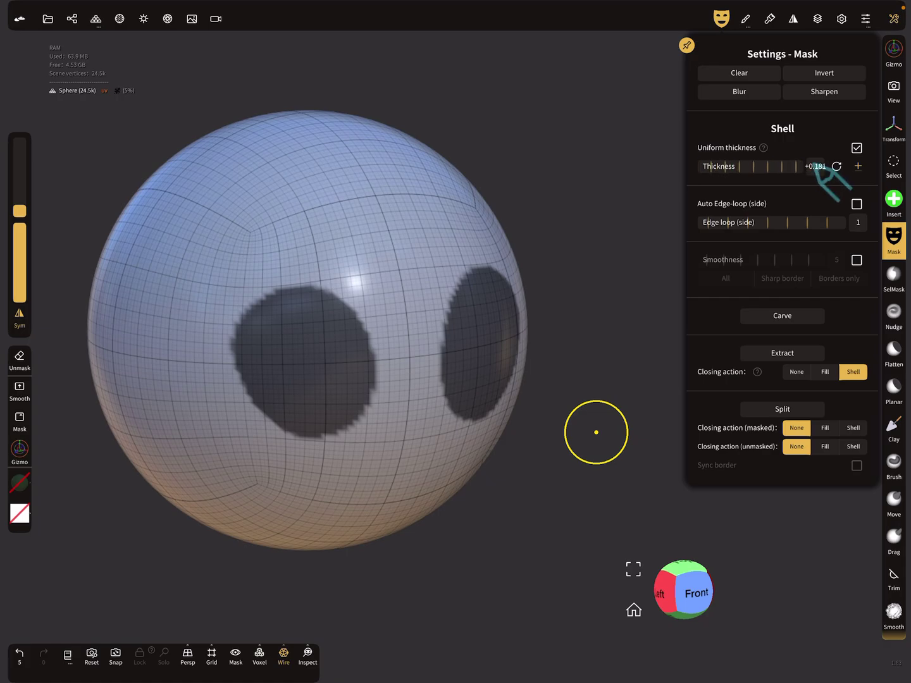
{"action": "left_click", "coordinate": [771, 353]}
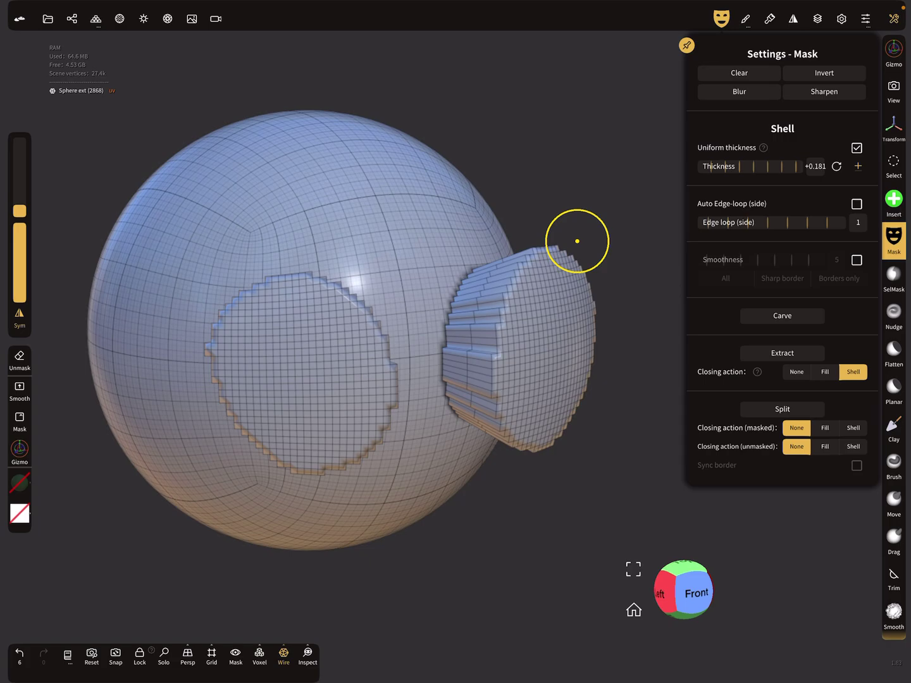
{"action": "left_click_drag", "start_coordinate": [779, 173], "coordinate": [787, 178]}
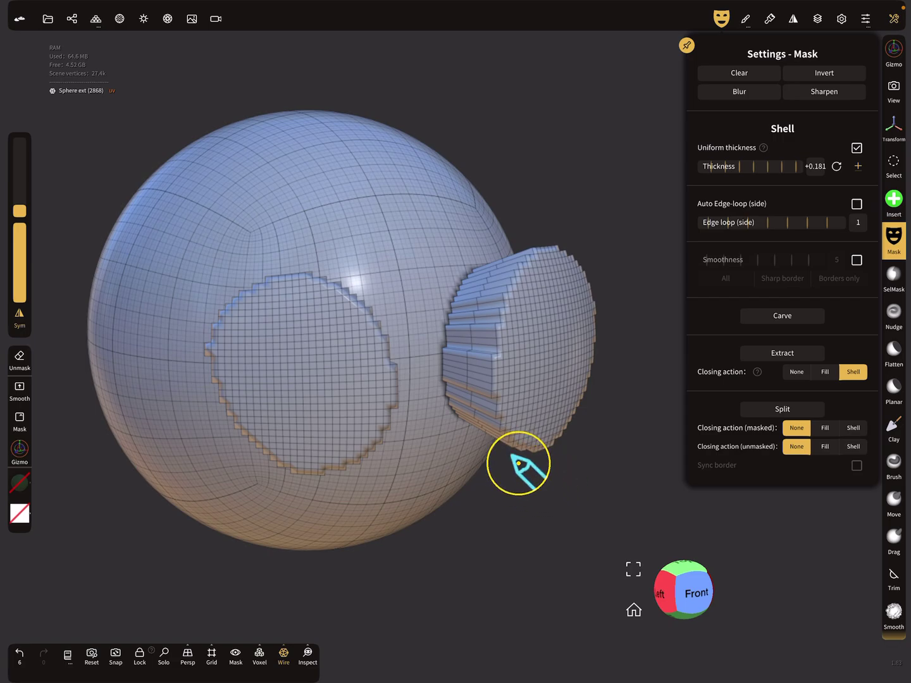
- Undo the extraction and measure a 0.0432 distance at the sphere's edge by the dark patch
{"action": "left_click", "coordinate": [543, 501]}
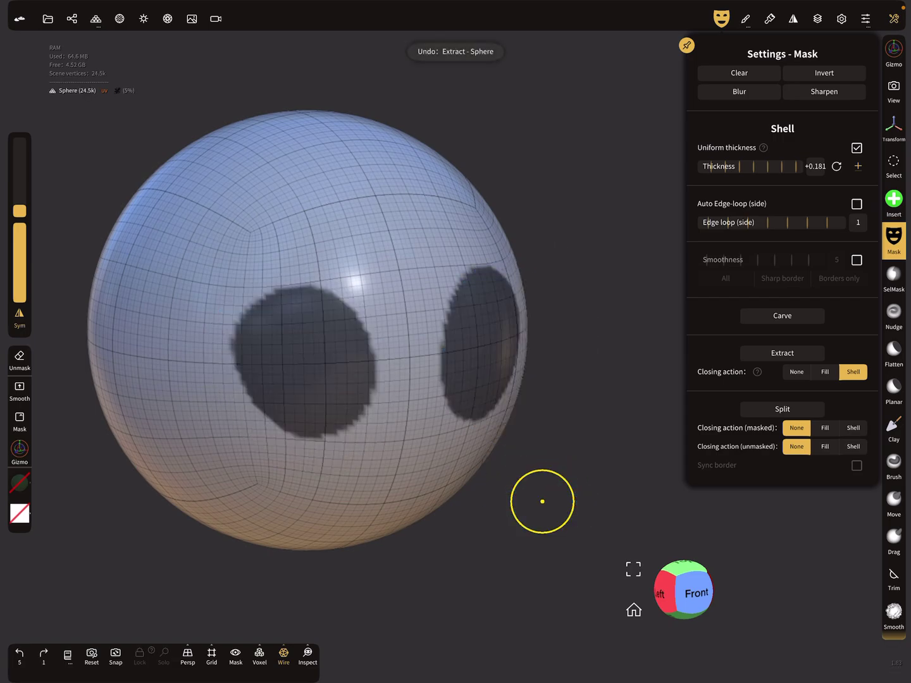
{"action": "left_click", "coordinate": [893, 19]}
{"action": "left_click", "coordinate": [894, 18]}
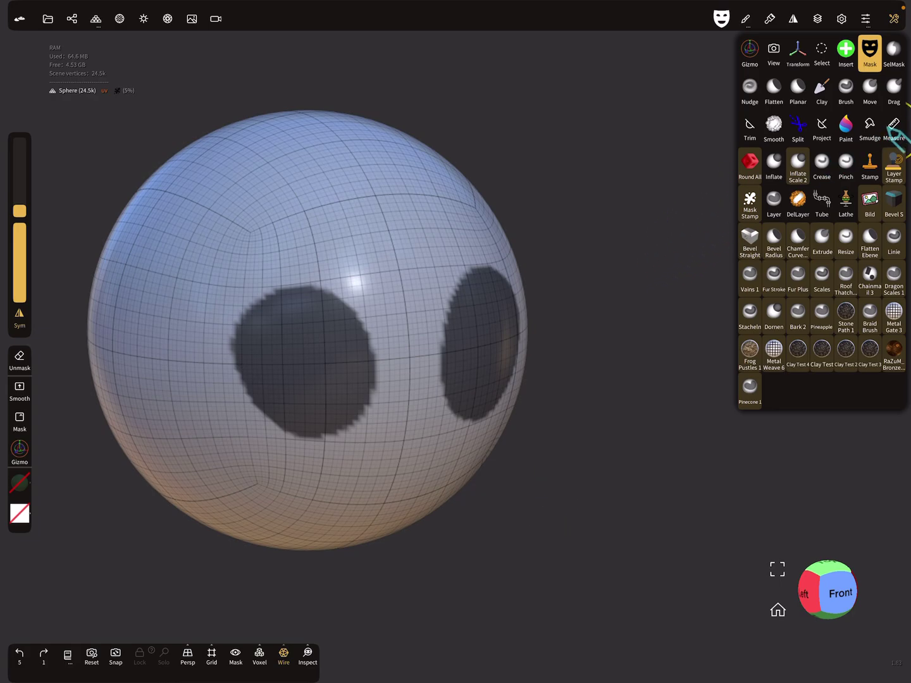
{"action": "left_click", "coordinate": [894, 127]}
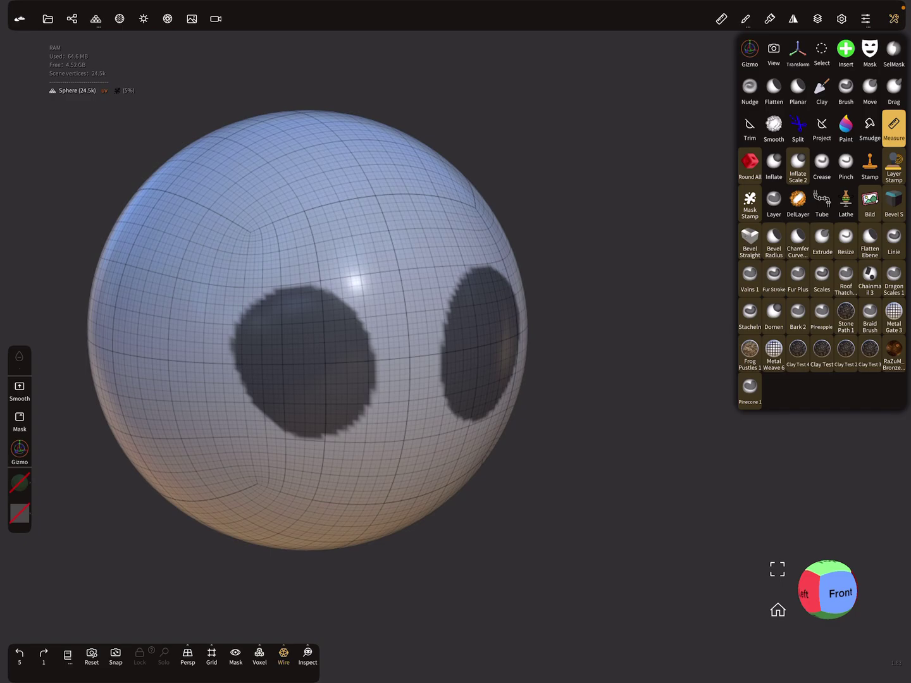
{"action": "left_click_drag", "start_coordinate": [541, 498], "coordinate": [651, 434]}
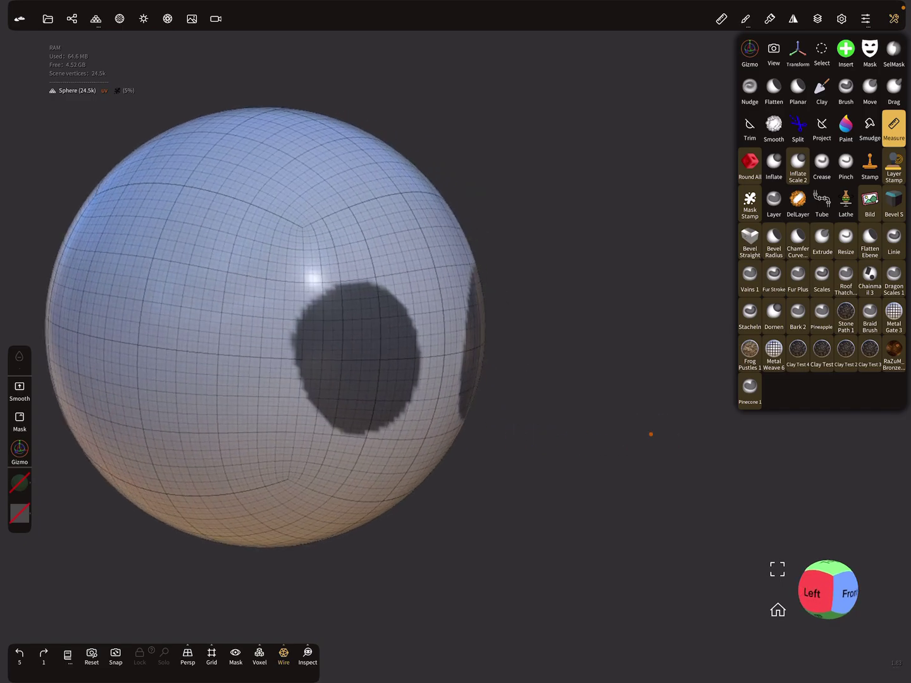
{"action": "left_click_drag", "start_coordinate": [469, 356], "coordinate": [481, 358]}
{"action": "scroll", "coordinate": [529, 430], "scroll_direction": "up", "scroll_amount": 5}
{"action": "left_click_drag", "start_coordinate": [580, 341], "coordinate": [622, 333]}
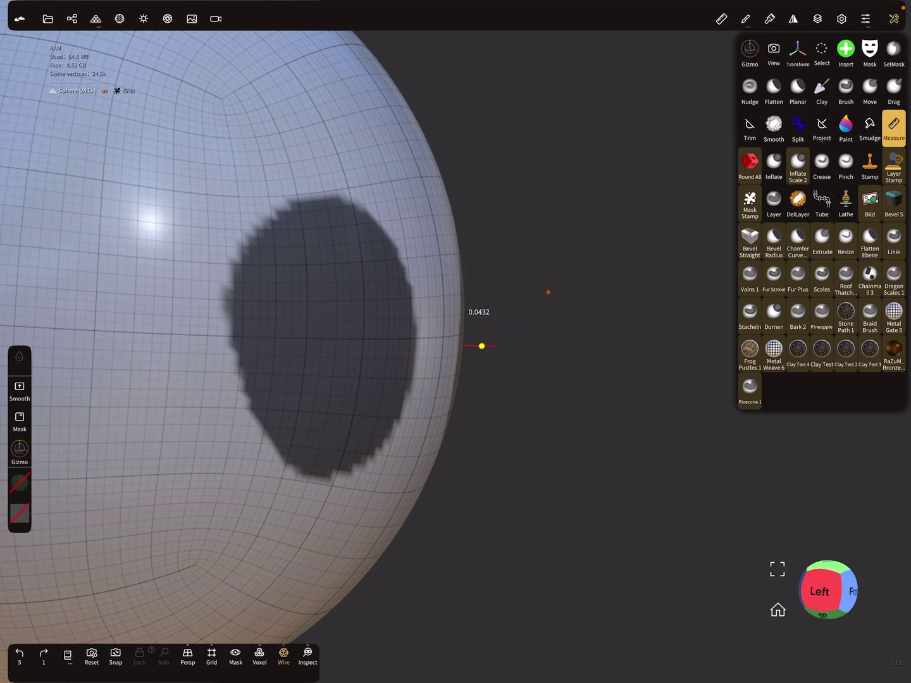
- Try extracting the mask with shell thickness 0.432, then undo the too-thick result
{"action": "left_click", "coordinate": [869, 52]}
{"action": "left_click", "coordinate": [721, 19]}
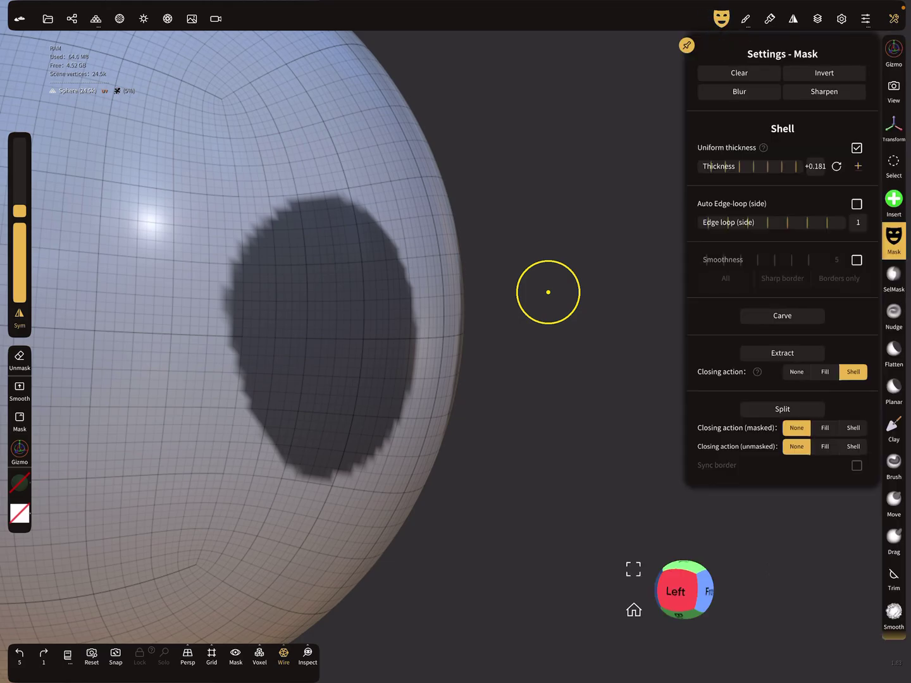
{"action": "left_click", "coordinate": [816, 166]}
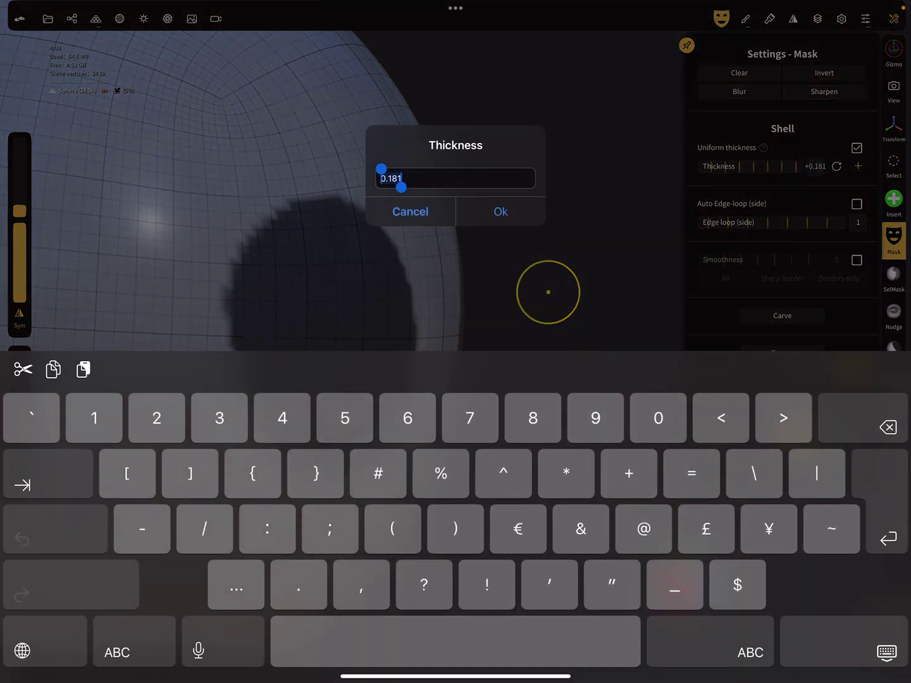
{"action": "left_click", "coordinate": [298, 584]}
{"action": "type", "text": "432"}
{"action": "key", "text": "Return"}
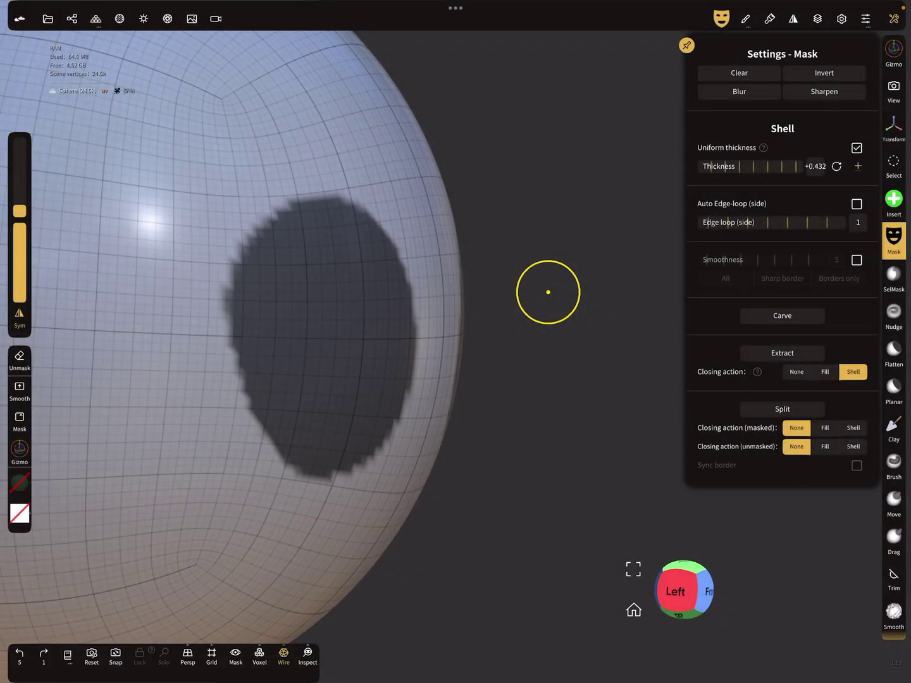
{"action": "left_click", "coordinate": [782, 353]}
{"action": "key", "text": "ctrl+z"}
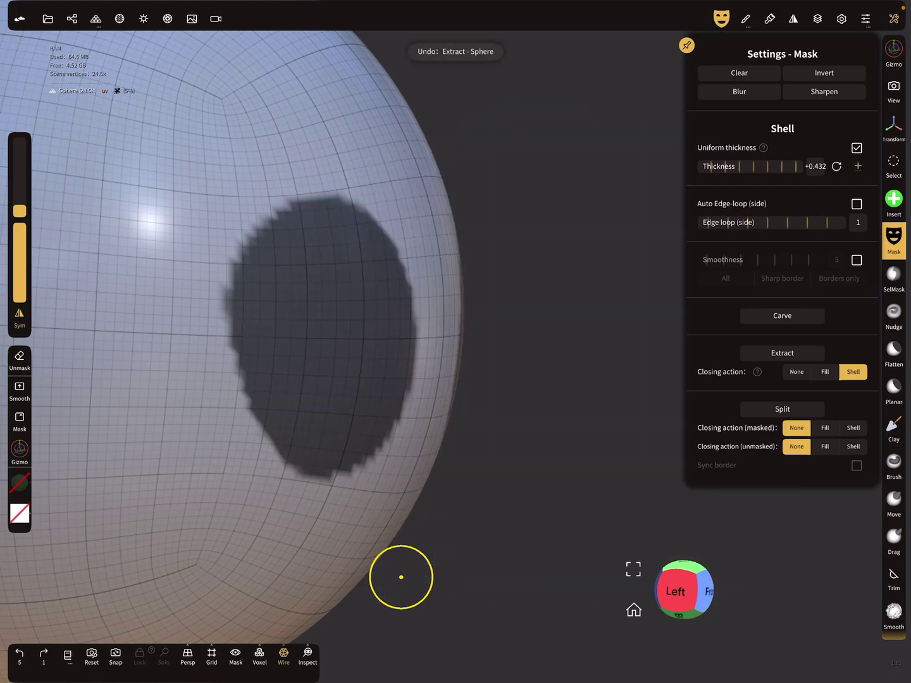
- Correct the shell thickness to 0.0432 and extract the masked patch as Sphere ext
{"action": "left_click", "coordinate": [815, 166]}
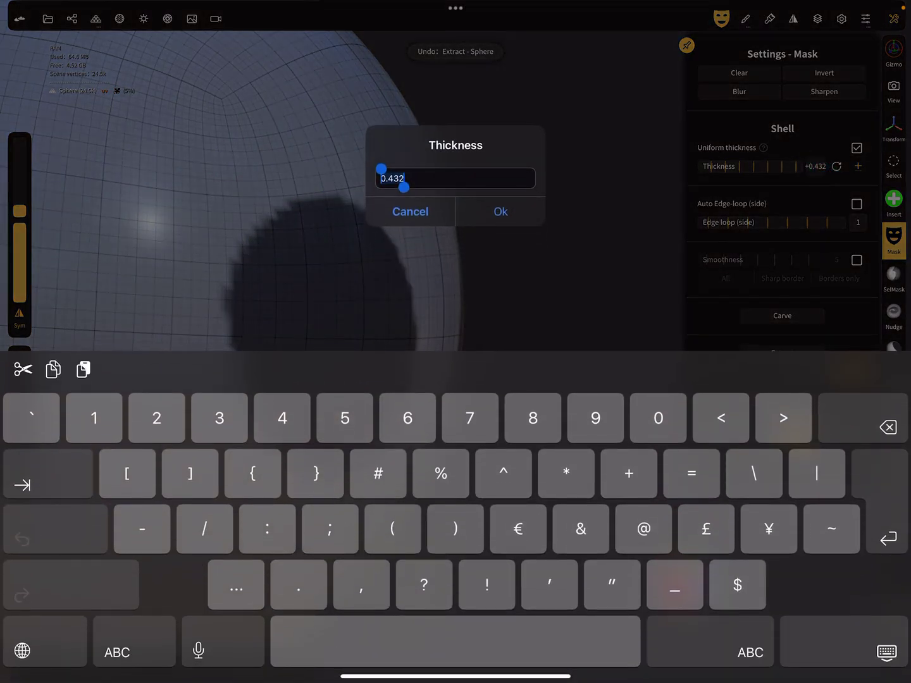
{"action": "left_click", "coordinate": [442, 178]}
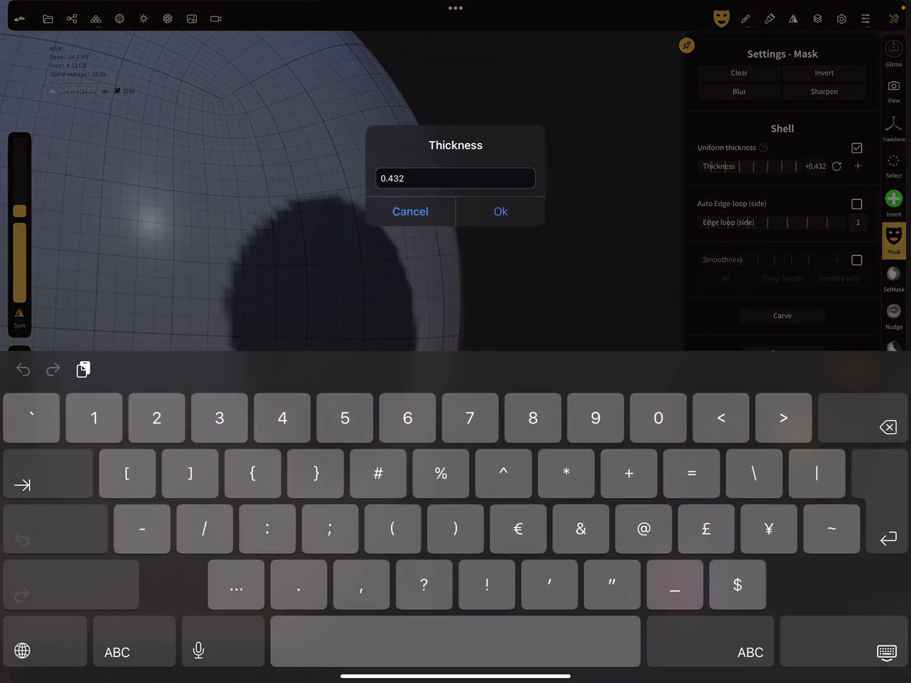
{"action": "left_click_drag", "start_coordinate": [456, 641], "coordinate": [430, 640]}
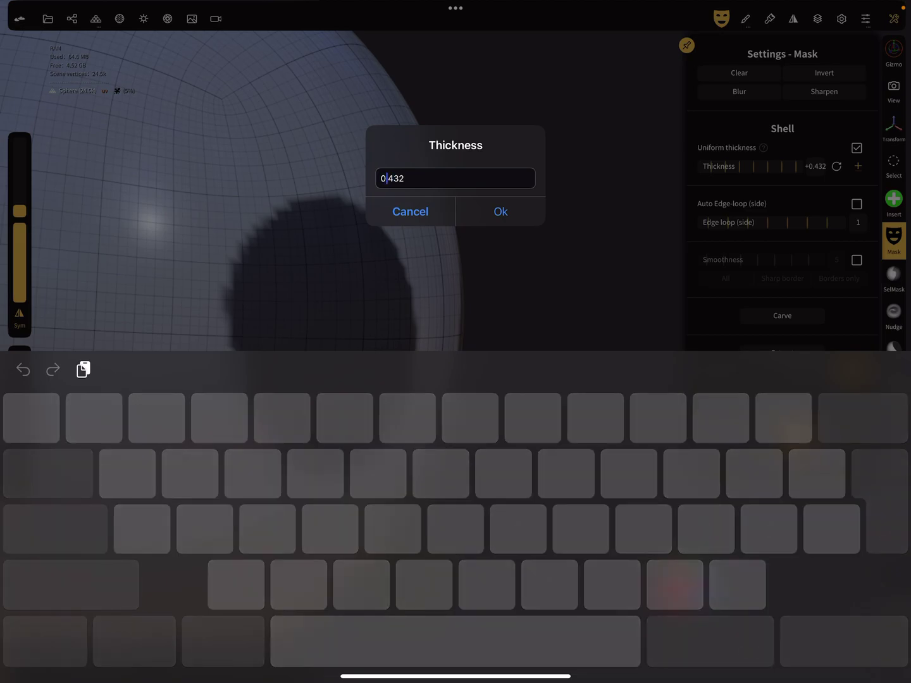
{"action": "type", "text": "0"}
{"action": "key", "text": "Return"}
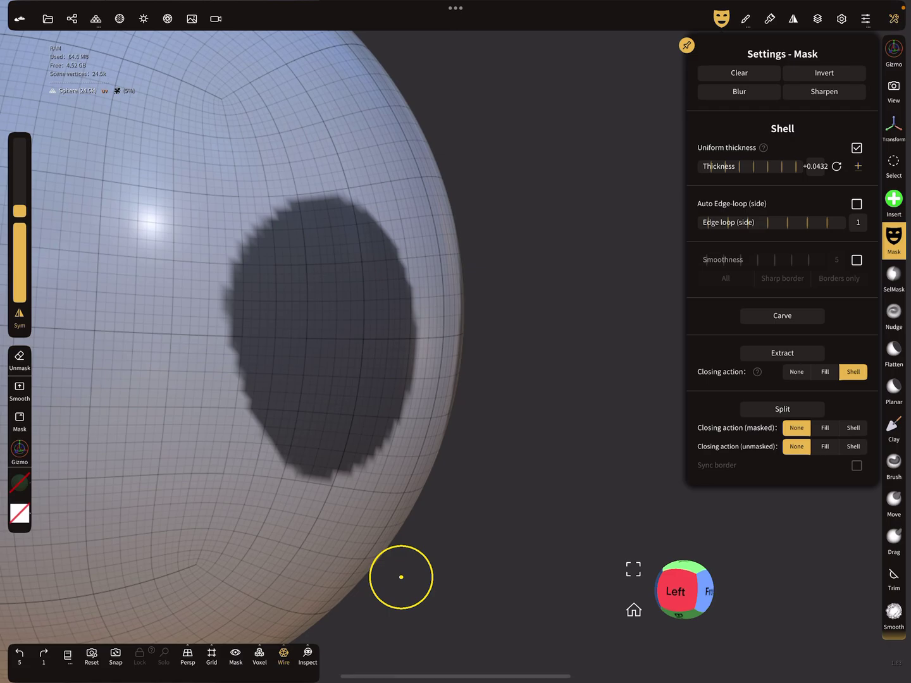
{"action": "left_click", "coordinate": [782, 352]}
- Check the extracted shell's rim against the 0.0432 measurement from several angles
{"action": "left_click", "coordinate": [549, 409]}
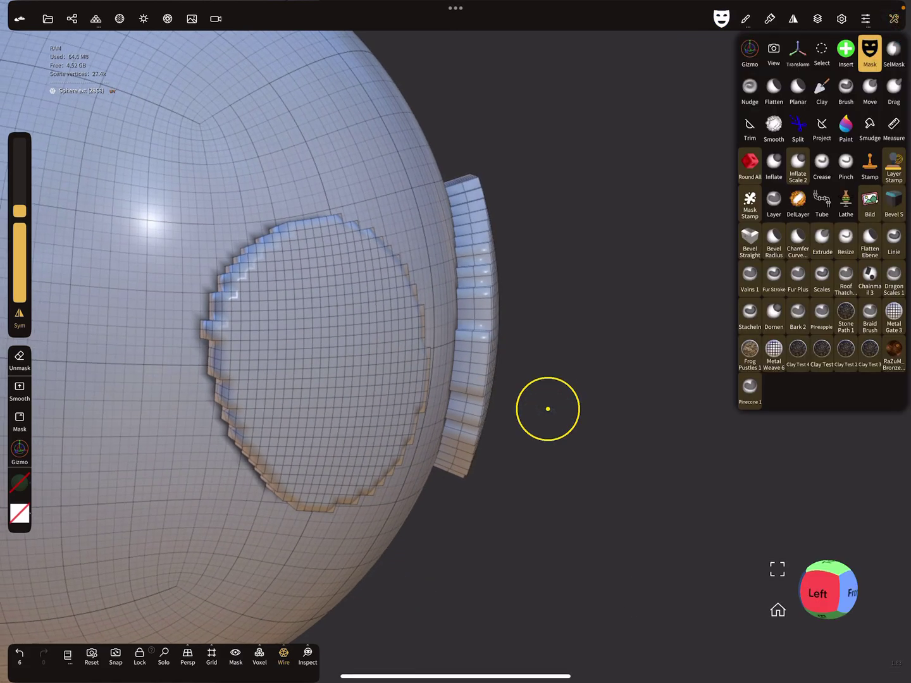
{"action": "left_click", "coordinate": [894, 127]}
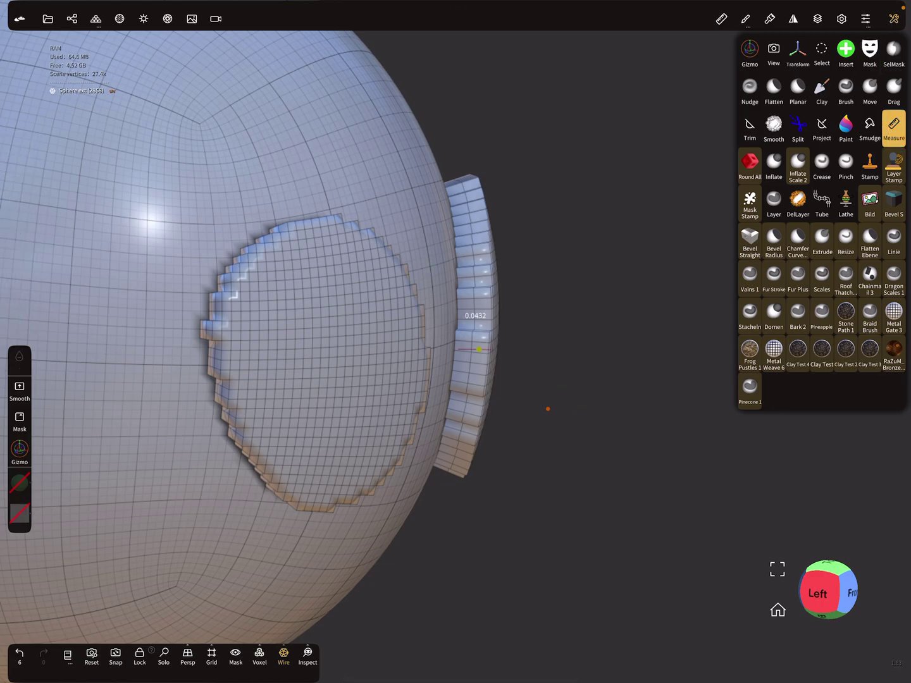
{"action": "scroll", "coordinate": [522, 386], "scroll_direction": "up", "scroll_amount": 5}
{"action": "mouse_move", "coordinate": [576, 301]}
{"action": "left_mouse_down"}
{"action": "mouse_move", "coordinate": [529, 306]}
{"action": "mouse_move", "coordinate": [547, 315]}
{"action": "left_mouse_up"}
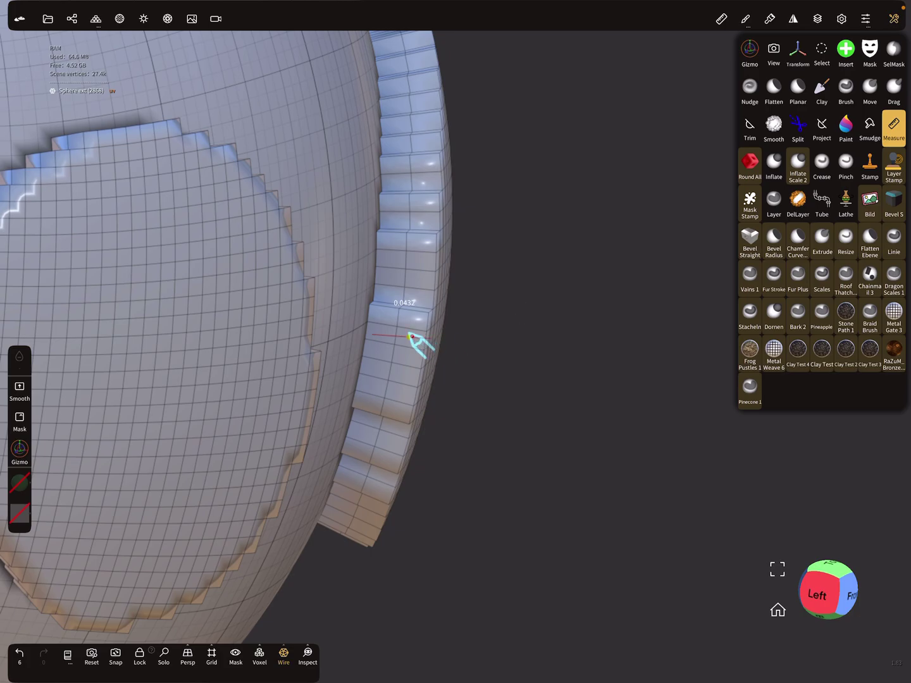
{"action": "scroll", "coordinate": [531, 370], "scroll_direction": "up", "scroll_amount": 5}
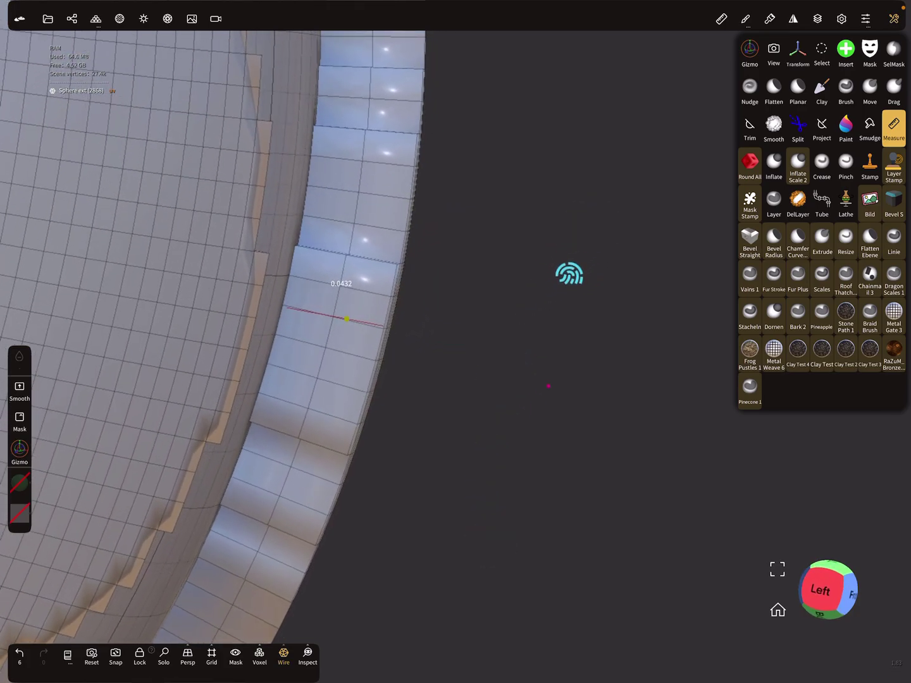
{"action": "left_click_drag", "start_coordinate": [574, 279], "coordinate": [568, 270]}
{"action": "scroll", "coordinate": [471, 361], "scroll_direction": "up", "scroll_amount": 3}
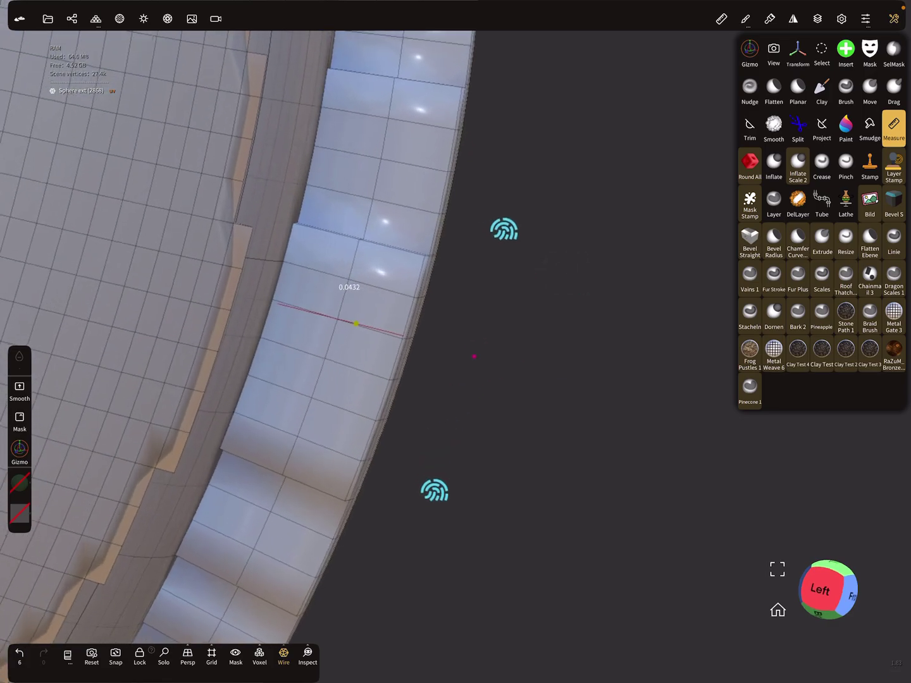
{"action": "scroll", "coordinate": [478, 356], "scroll_direction": "down", "scroll_amount": 5}
{"action": "scroll", "coordinate": [512, 332], "scroll_direction": "down", "scroll_amount": 5}
{"action": "scroll", "coordinate": [546, 319], "scroll_direction": "down", "scroll_amount": 3}
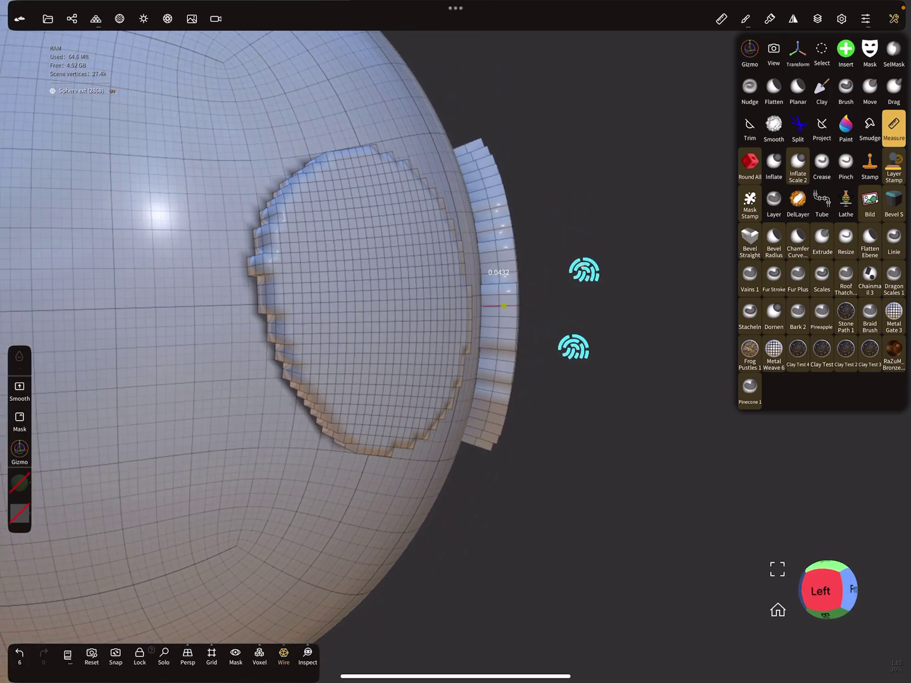
{"action": "scroll", "coordinate": [604, 320], "scroll_direction": "down", "scroll_amount": 5}
{"action": "scroll", "coordinate": [598, 332], "scroll_direction": "down", "scroll_amount": 3}
{"action": "left_click_drag", "start_coordinate": [636, 344], "coordinate": [569, 341]}
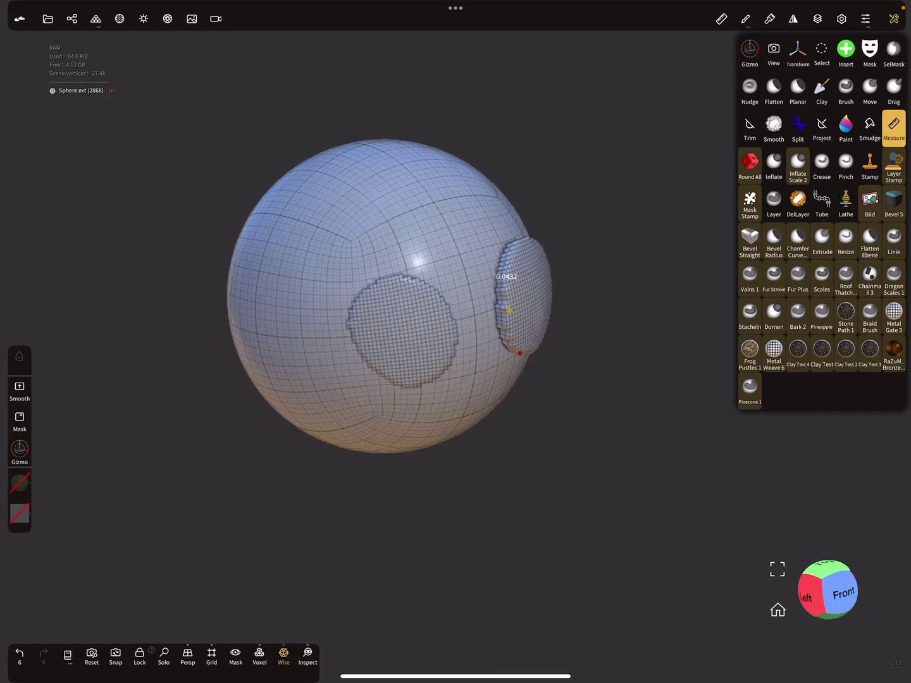
- Delete both the Sphere and Sphere ext objects from the scene
{"action": "left_click", "coordinate": [72, 18]}
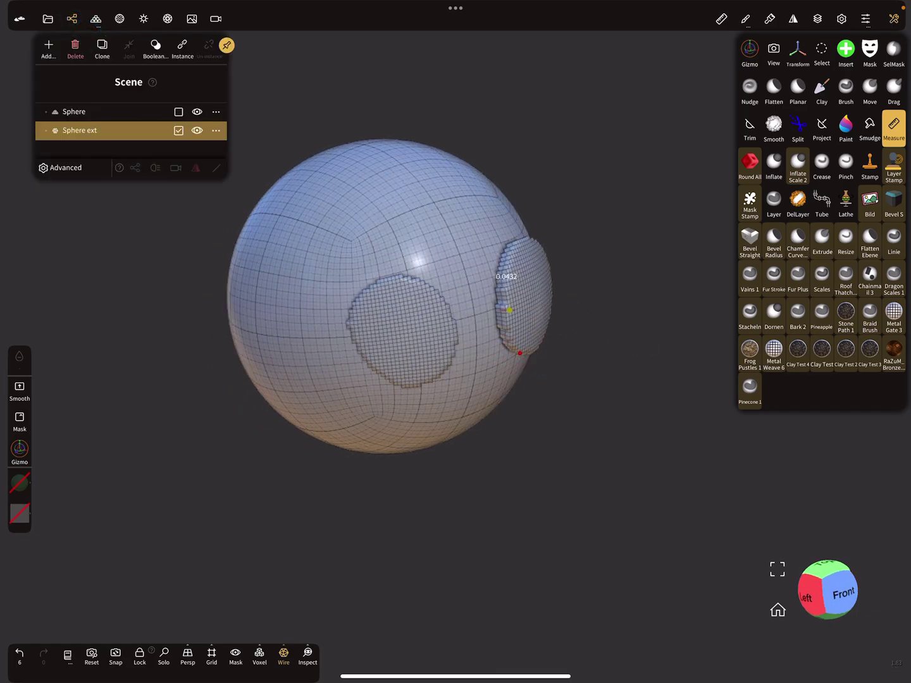
{"action": "left_click", "coordinate": [179, 111]}
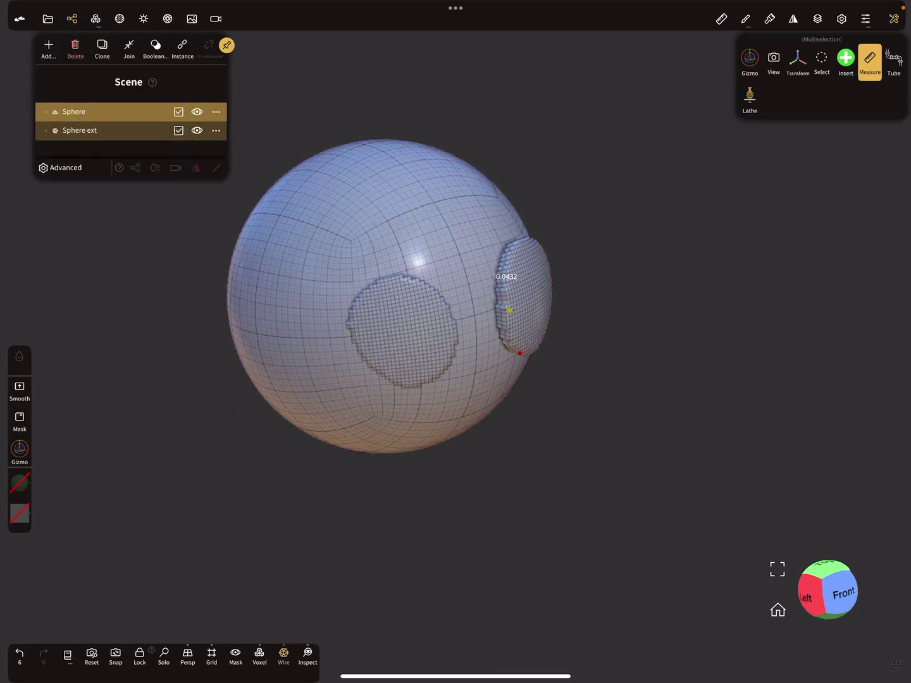
{"action": "left_click", "coordinate": [76, 45]}
- Add a cylinder primitive and lower its top to make it shorter and flatter
{"action": "left_click", "coordinate": [48, 46]}
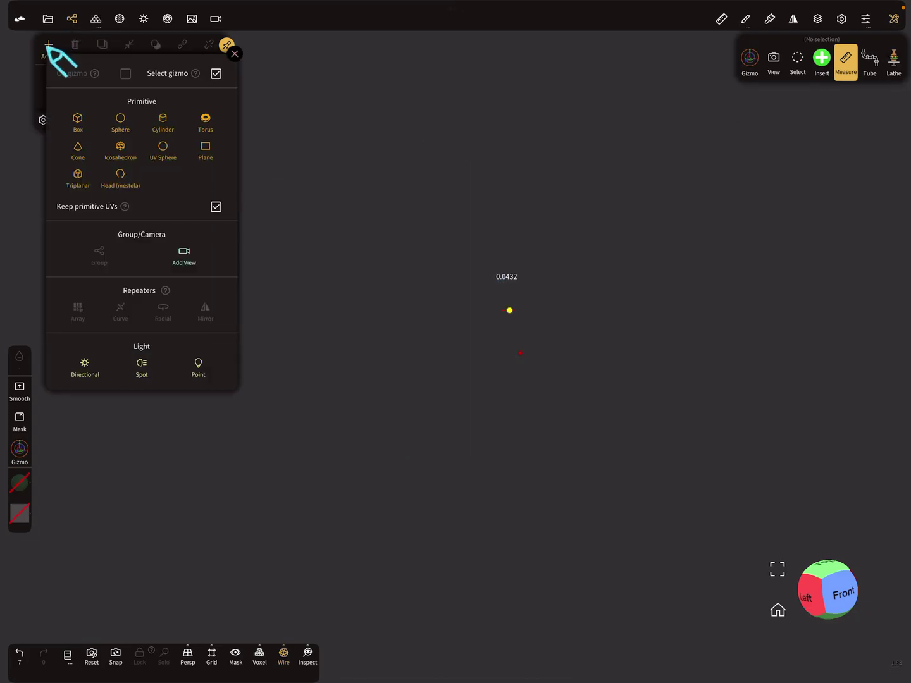
{"action": "left_click", "coordinate": [162, 117]}
{"action": "left_click_drag", "start_coordinate": [683, 329], "coordinate": [686, 379]}
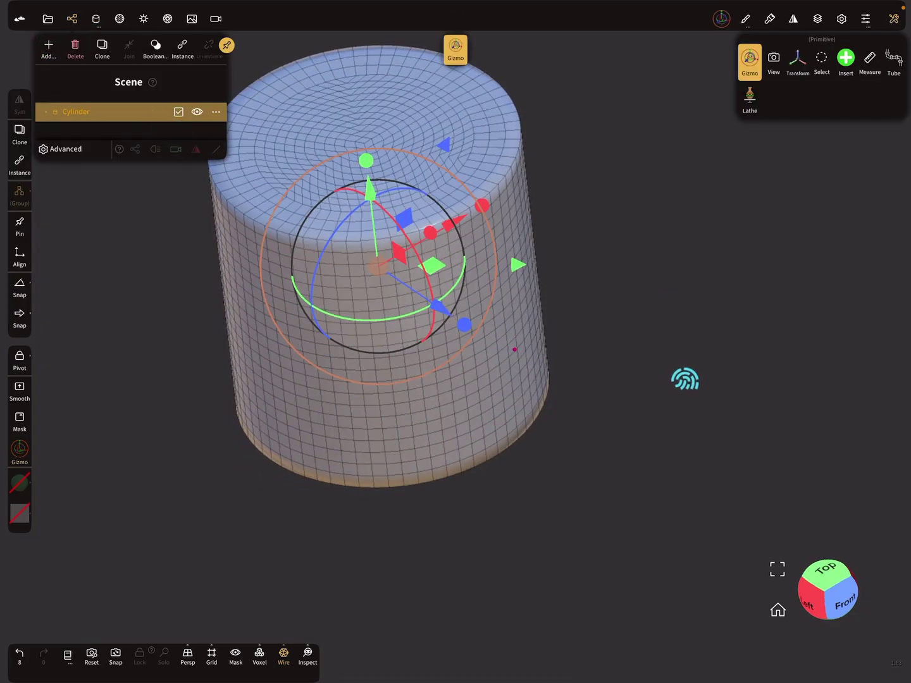
{"action": "left_click_drag", "start_coordinate": [646, 336], "coordinate": [668, 345]}
{"action": "scroll", "coordinate": [637, 311], "scroll_direction": "down", "scroll_amount": 2}
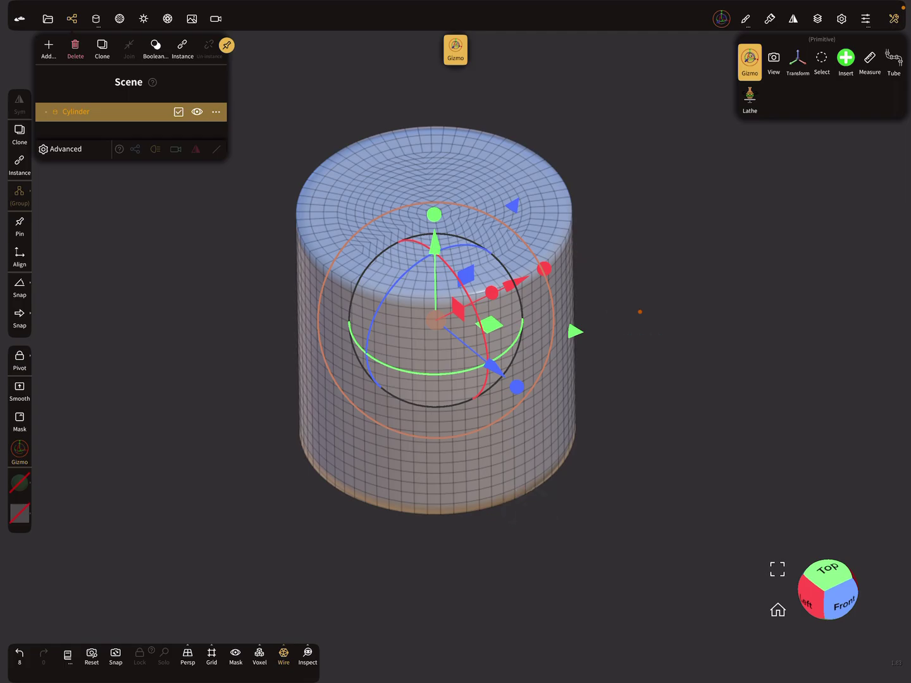
{"action": "left_click_drag", "start_coordinate": [434, 246], "coordinate": [435, 296]}
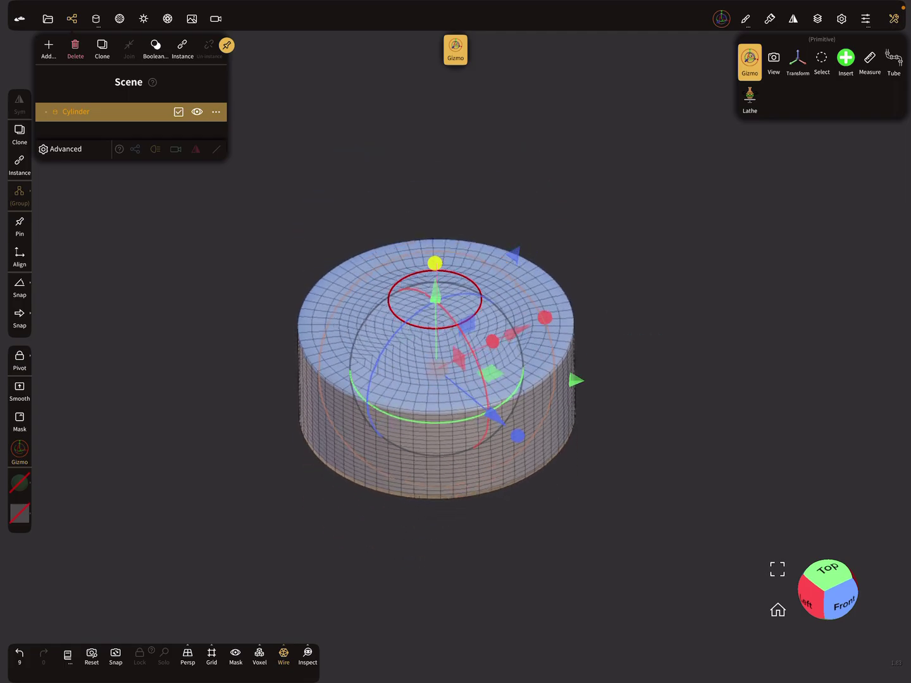
- Enable Hole on the cylinder primitive and bring up exact entry for its 0.5 radius
{"action": "left_click", "coordinate": [456, 51]}
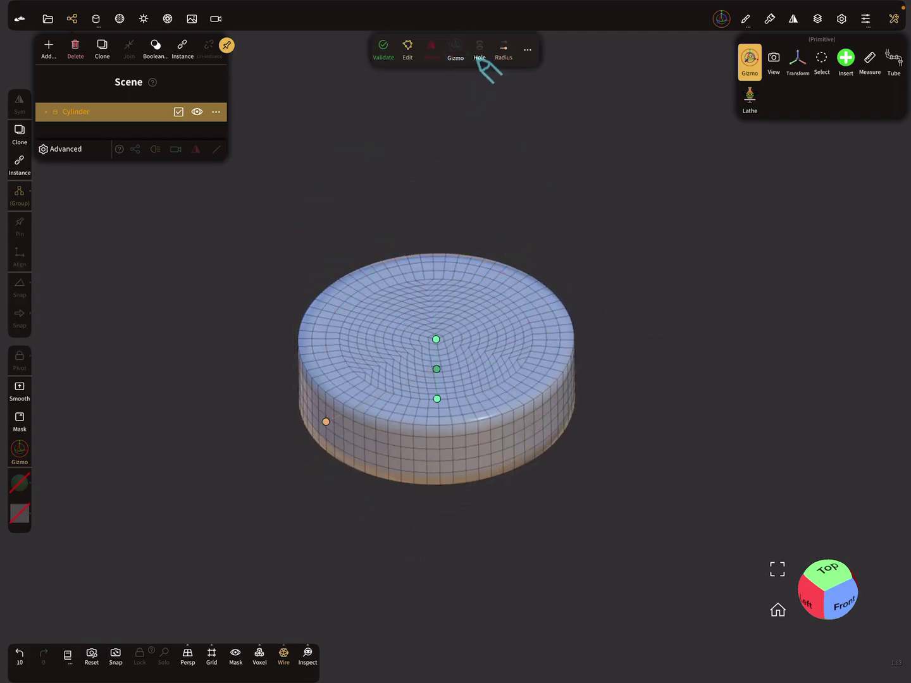
{"action": "left_click", "coordinate": [479, 51]}
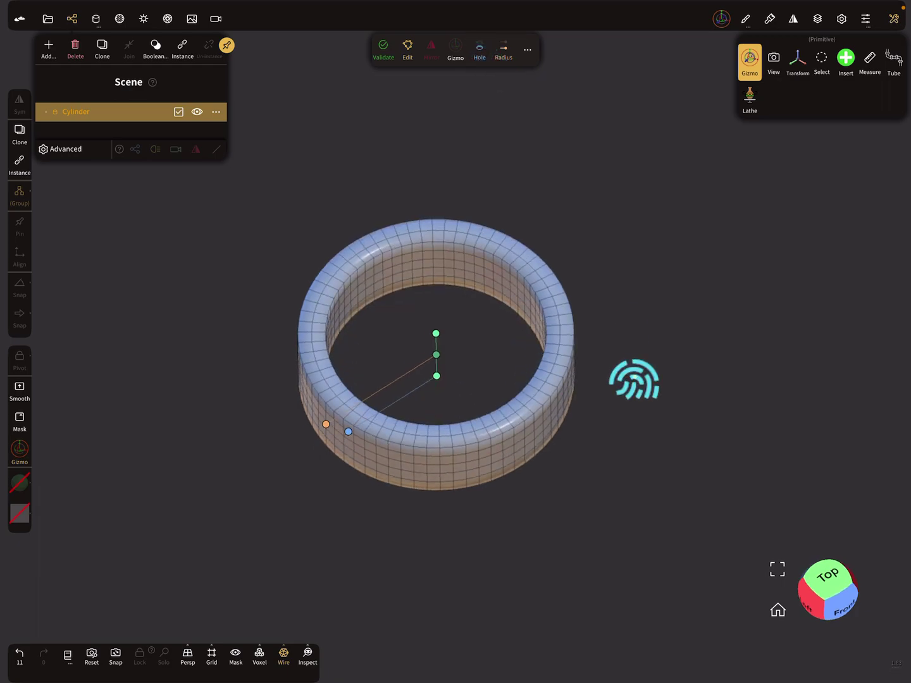
{"action": "scroll", "coordinate": [560, 432], "scroll_direction": "up", "scroll_amount": 5}
{"action": "left_click", "coordinate": [528, 49]}
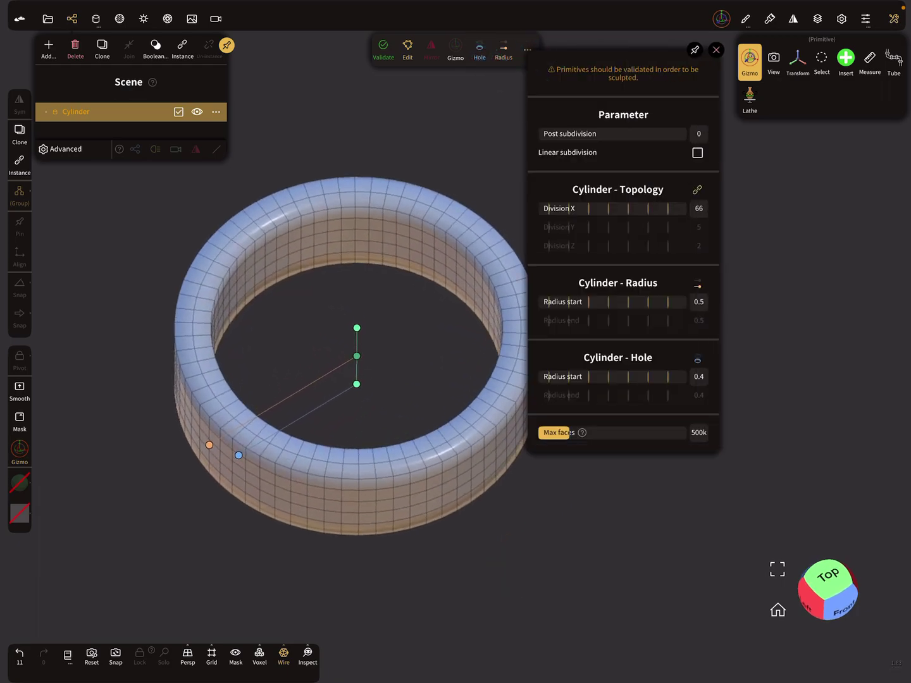
{"action": "left_click_drag", "start_coordinate": [618, 357], "coordinate": [699, 344]}
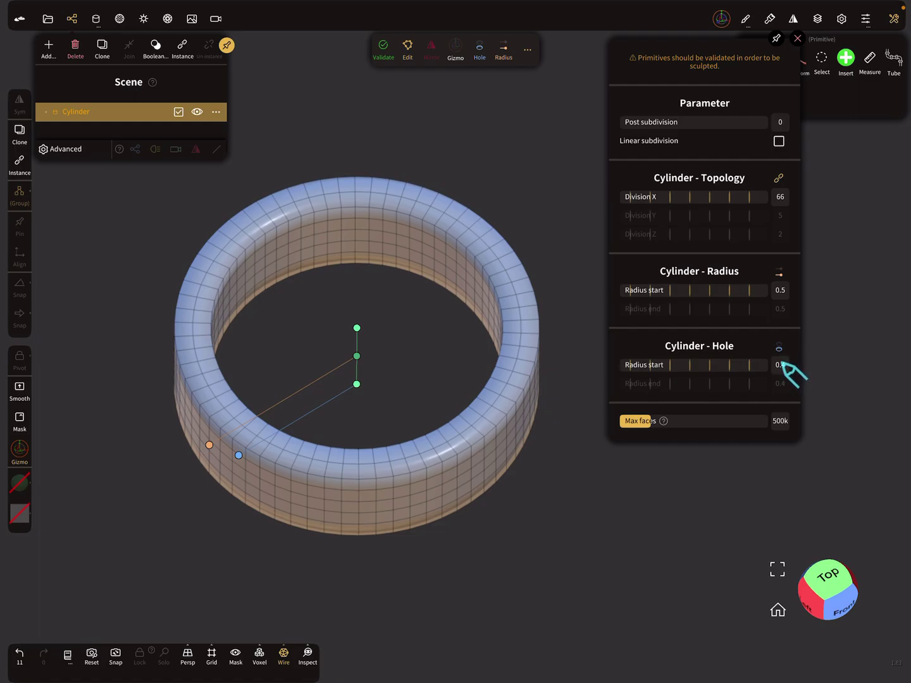
{"action": "left_click", "coordinate": [780, 290]}
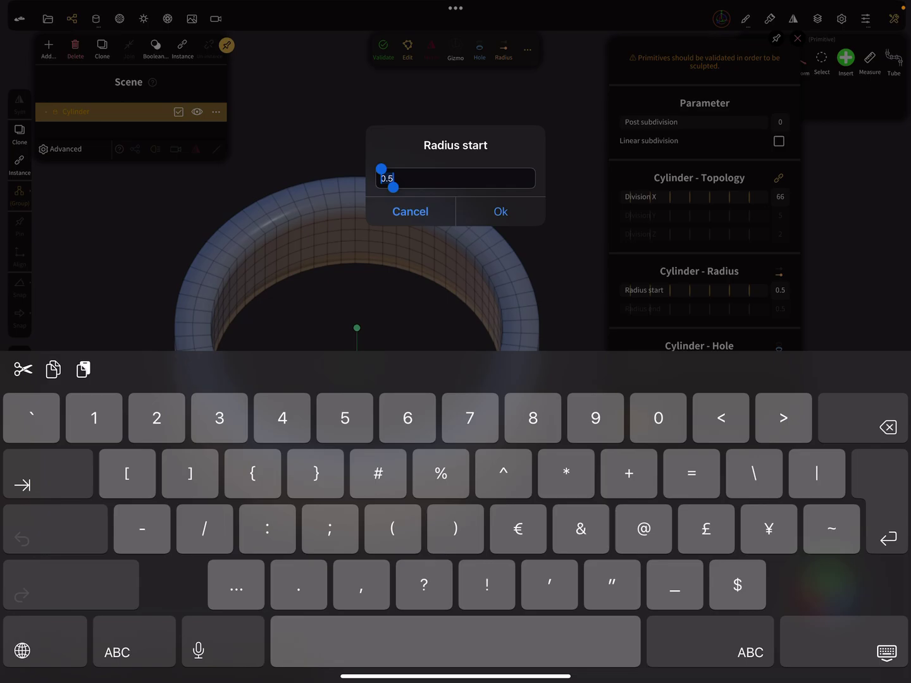
- Set the cylinder radius to 8 and the hole radius to 7
{"action": "type", "text": "8"}
{"action": "key", "text": "Return"}
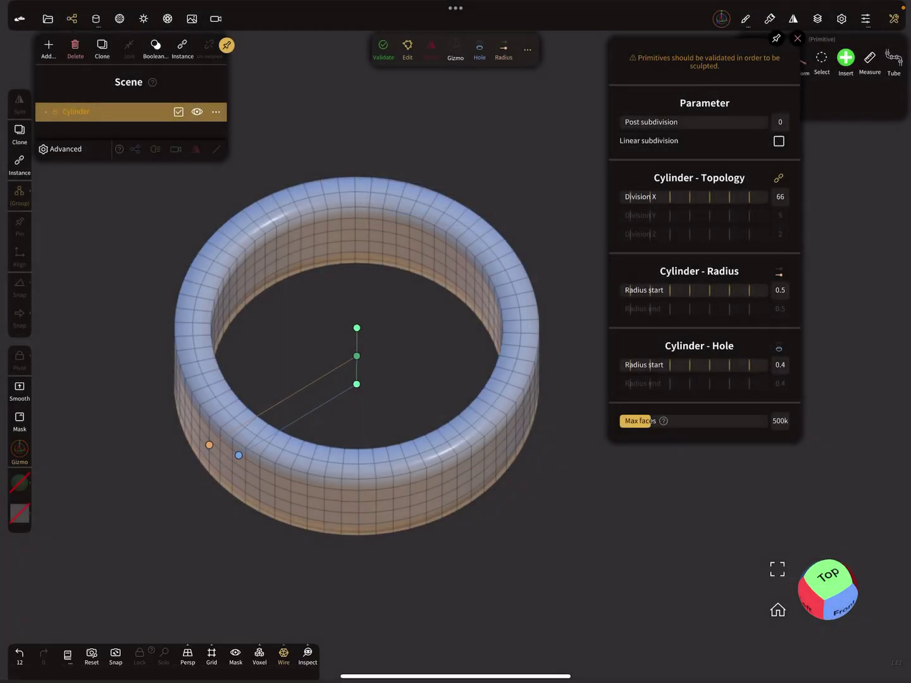
{"action": "mouse_move", "coordinate": [469, 361]}
{"action": "middle_mouse_down"}
{"action": "mouse_move", "coordinate": [625, 283]}
{"action": "mouse_move", "coordinate": [567, 310]}
{"action": "mouse_move", "coordinate": [541, 302]}
{"action": "mouse_move", "coordinate": [569, 330]}
{"action": "mouse_move", "coordinate": [547, 349]}
{"action": "mouse_move", "coordinate": [591, 342]}
{"action": "middle_mouse_up"}
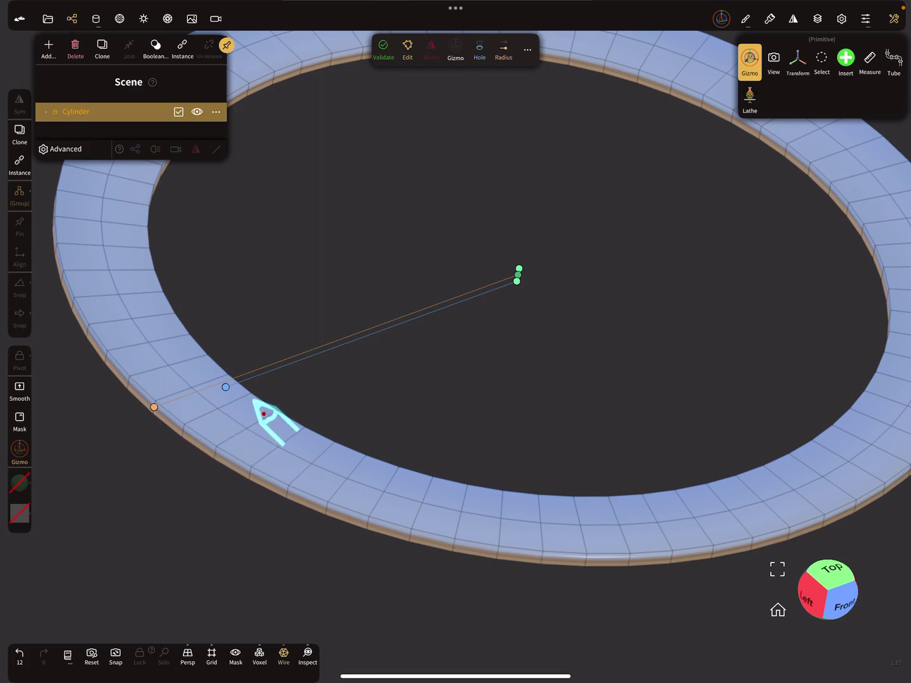
{"action": "left_click", "coordinate": [528, 49]}
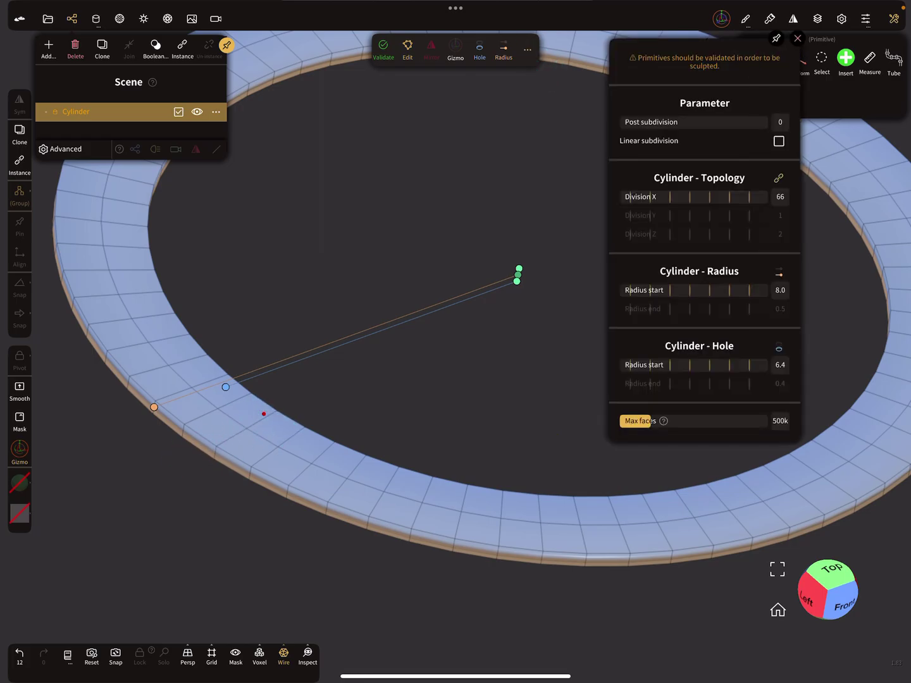
{"action": "left_click", "coordinate": [781, 364]}
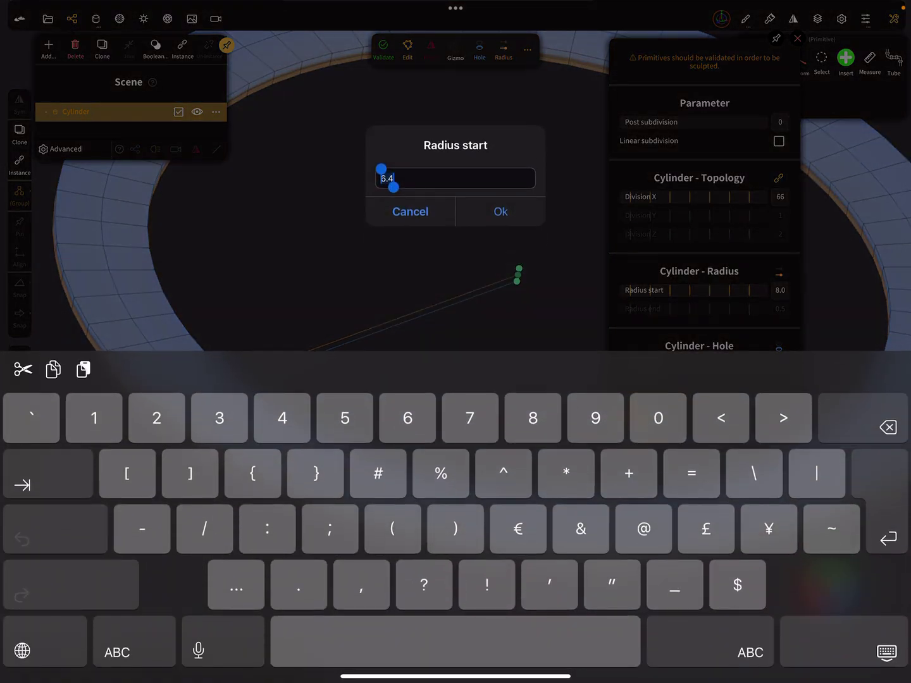
{"action": "type", "text": "7"}
{"action": "key", "text": "Return"}
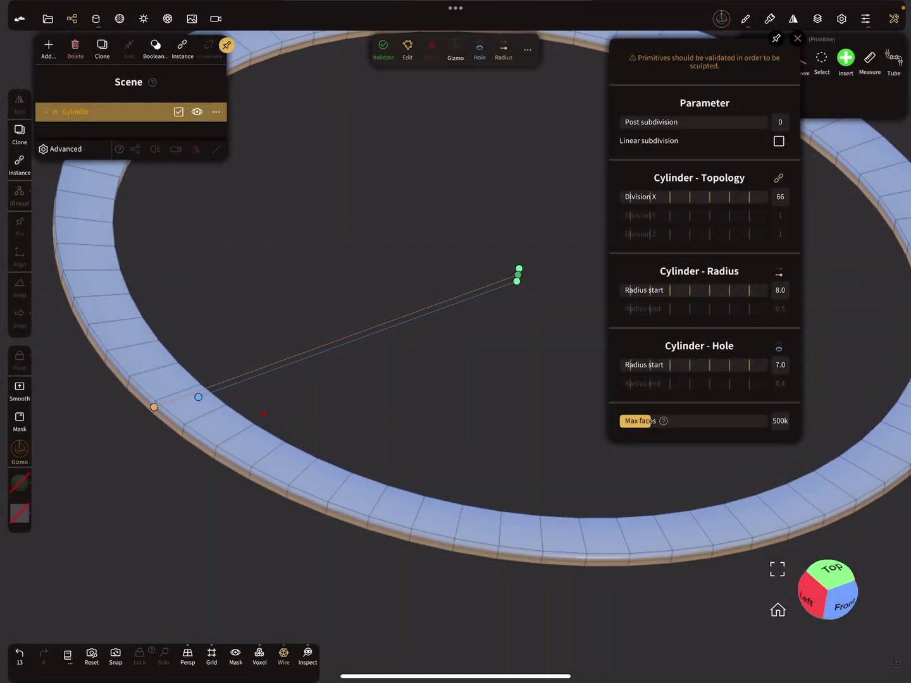
- Measure across the ring's band from inner to outer edge, reading 1.0023
{"action": "left_click_drag", "start_coordinate": [443, 411], "coordinate": [444, 475]}
{"action": "scroll", "coordinate": [576, 405], "scroll_direction": "up", "scroll_amount": 5}
{"action": "scroll", "coordinate": [577, 384], "scroll_direction": "up", "scroll_amount": 3}
{"action": "scroll", "coordinate": [512, 449], "scroll_direction": "up", "scroll_amount": 3}
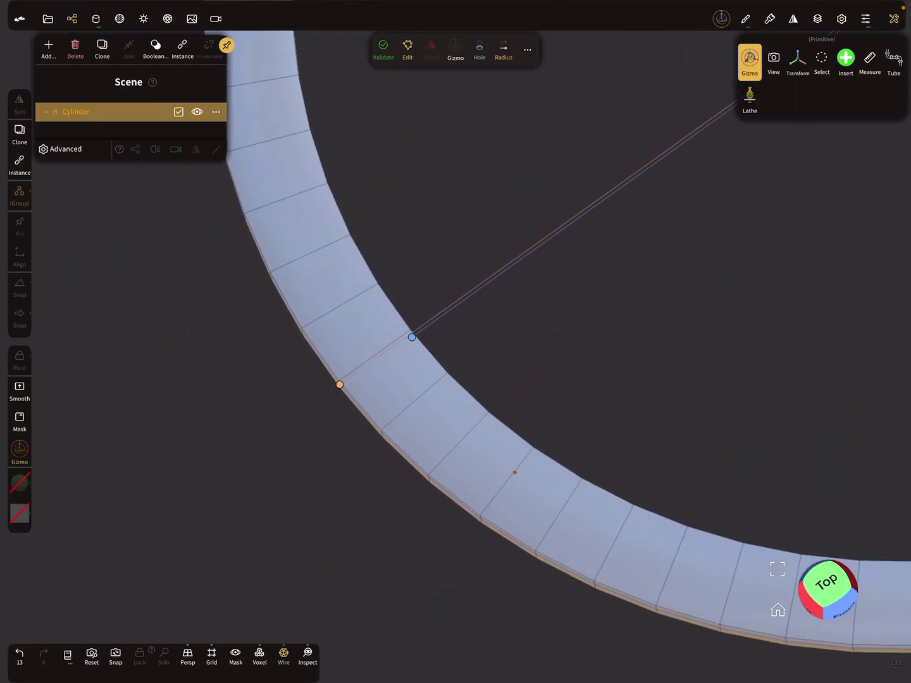
{"action": "left_click", "coordinate": [870, 59]}
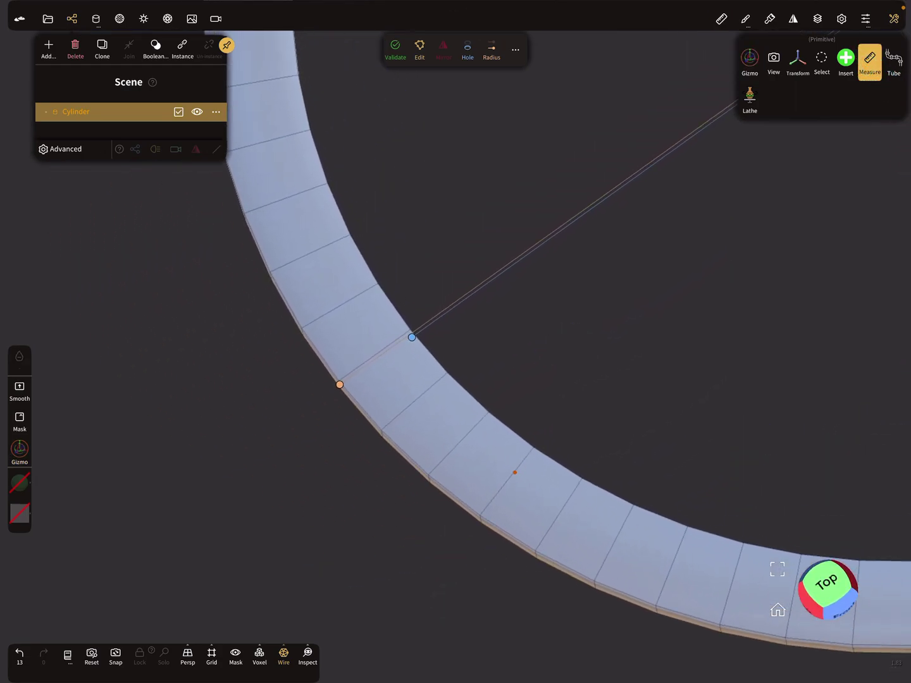
{"action": "left_click_drag", "start_coordinate": [555, 407], "coordinate": [549, 415]}
{"action": "scroll", "coordinate": [526, 426], "scroll_direction": "up", "scroll_amount": 3}
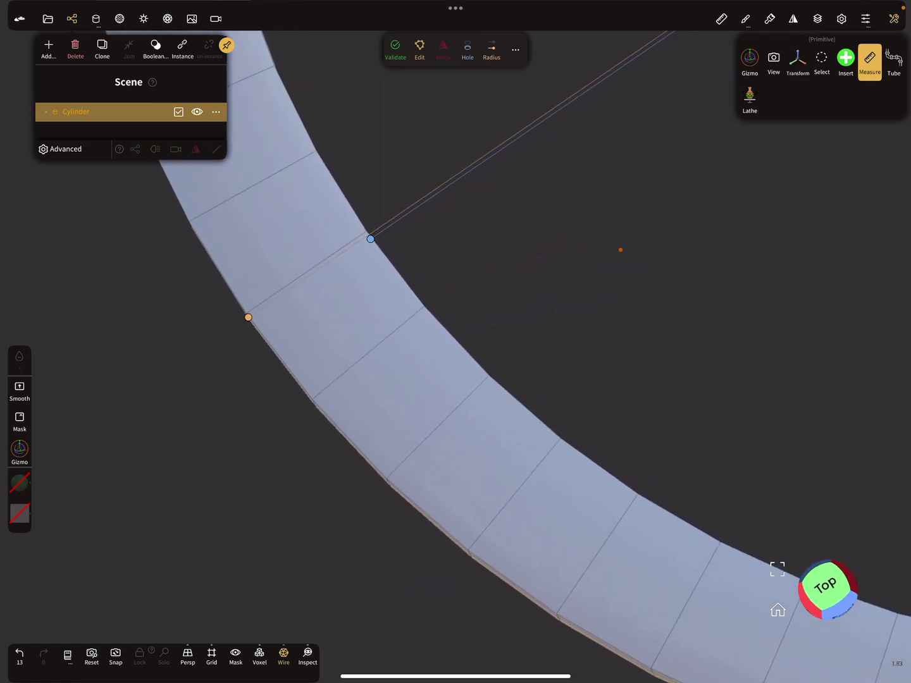
{"action": "left_click_drag", "start_coordinate": [305, 414], "coordinate": [327, 389]}
{"action": "left_click", "coordinate": [424, 308]}
- Orbit and zoom to inspect the measured ring from the side and top
{"action": "scroll", "coordinate": [499, 392], "scroll_direction": "down", "scroll_amount": 5}
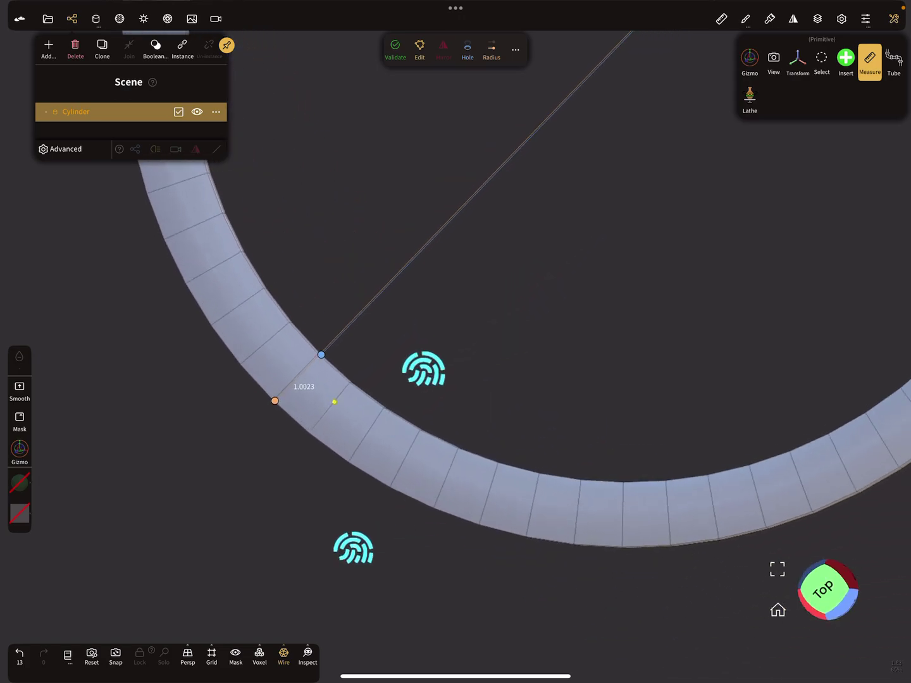
{"action": "left_click_drag", "start_coordinate": [423, 368], "coordinate": [591, 224]}
{"action": "scroll", "coordinate": [482, 368], "scroll_direction": "down", "scroll_amount": 5}
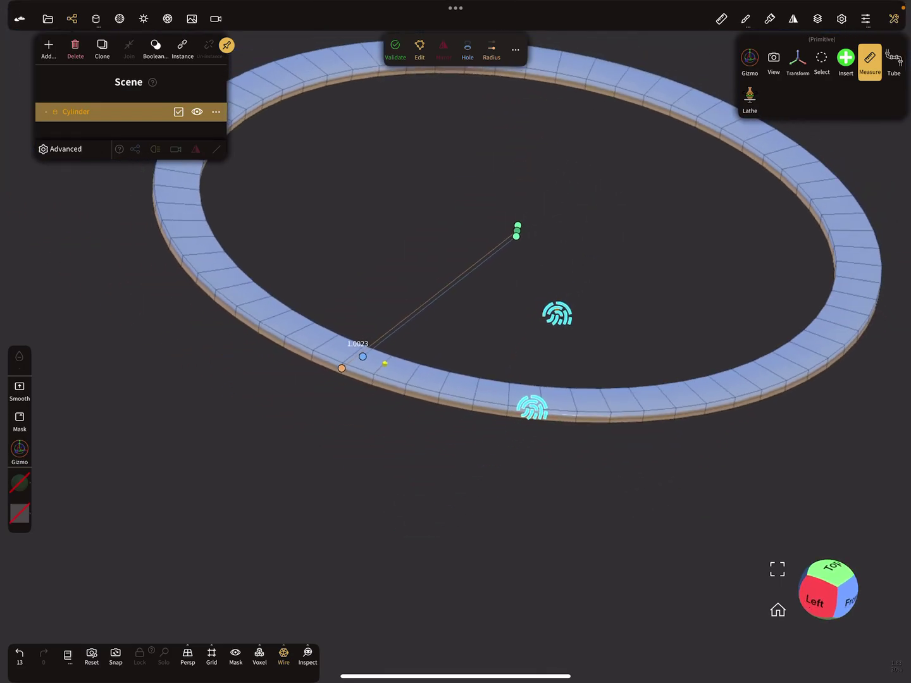
{"action": "left_click_drag", "start_coordinate": [551, 294], "coordinate": [569, 299]}
{"action": "scroll", "coordinate": [522, 370], "scroll_direction": "up", "scroll_amount": 3}
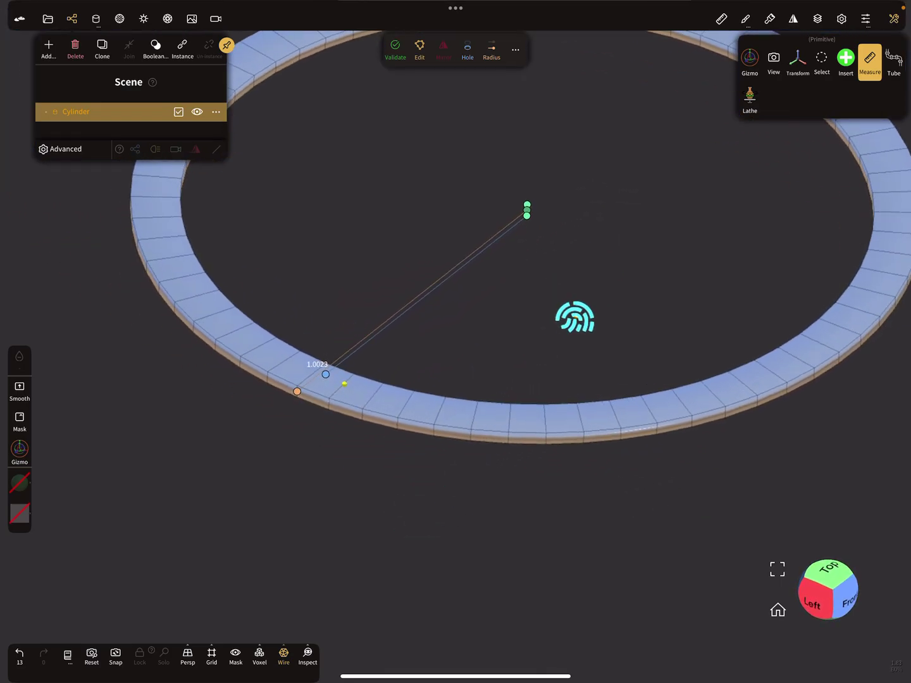
{"action": "scroll", "coordinate": [540, 407], "scroll_direction": "down", "scroll_amount": 5}
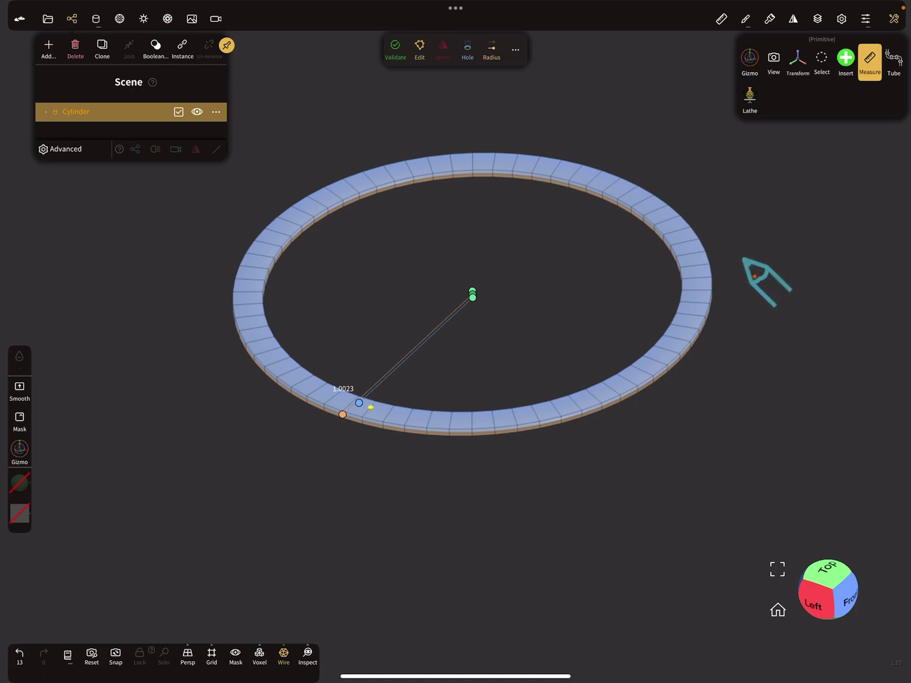
{"action": "left_click_drag", "start_coordinate": [755, 276], "coordinate": [670, 412]}
{"action": "scroll", "coordinate": [570, 443], "scroll_direction": "down", "scroll_amount": 5}
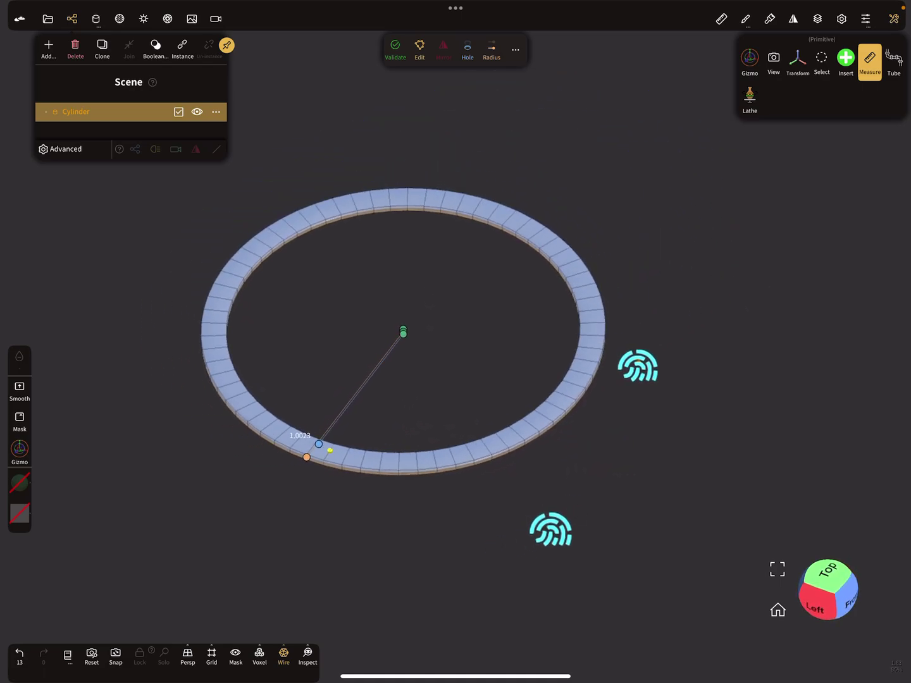
- Delete the ring and draw a first tube stroke in the empty viewport
{"action": "left_click", "coordinate": [76, 48]}
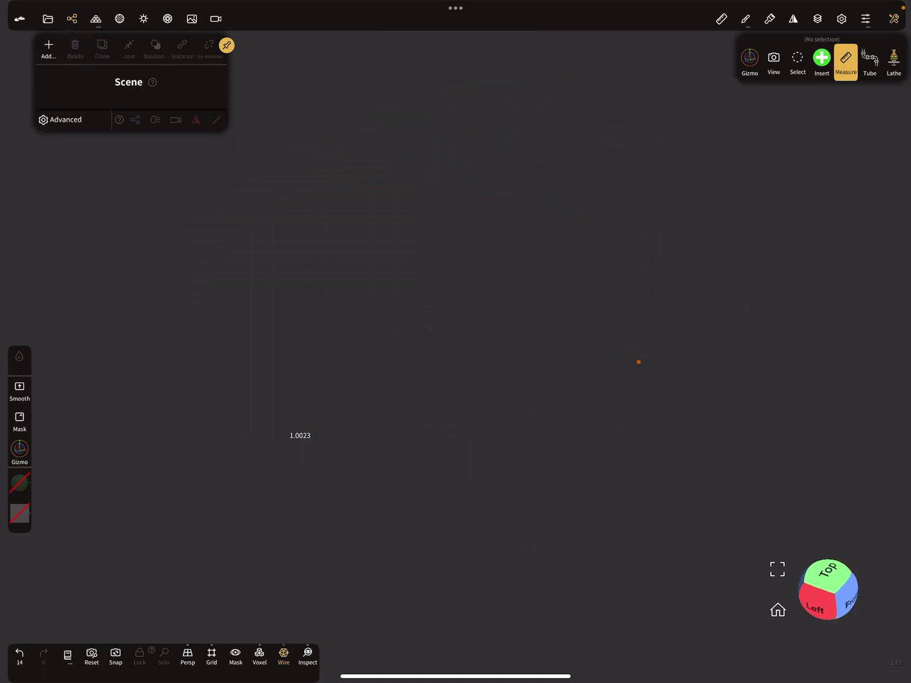
{"action": "left_click", "coordinate": [870, 61]}
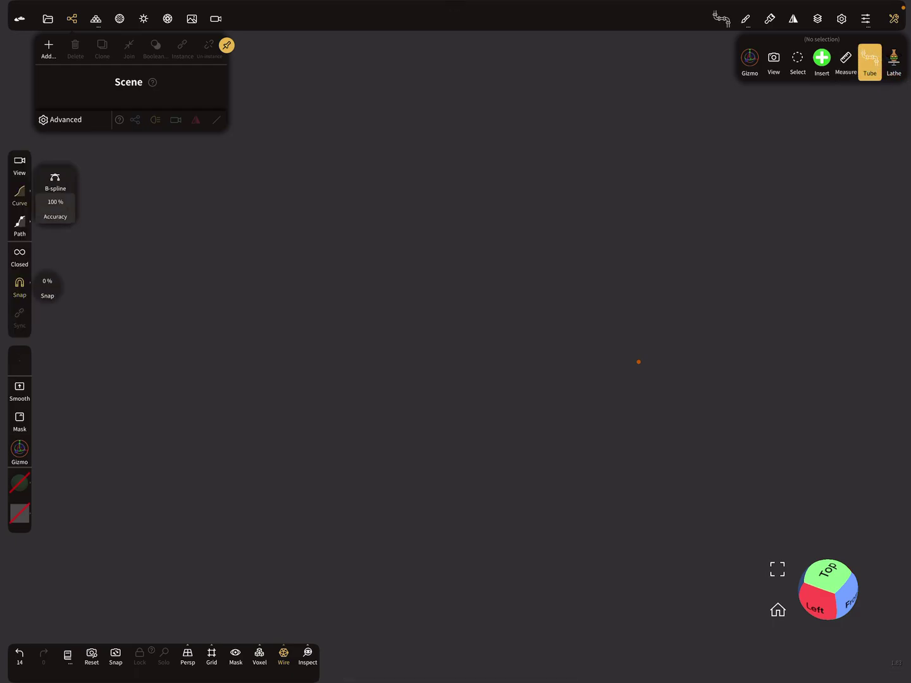
{"action": "left_click_drag", "start_coordinate": [875, 91], "coordinate": [859, 147]}
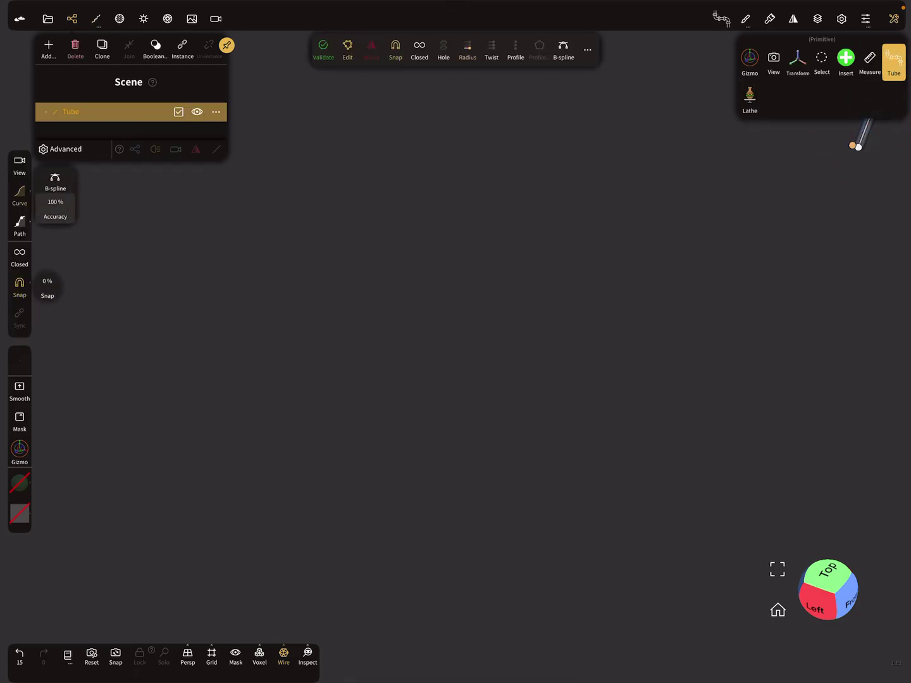
- Change the tube path mode, delete the first tube, and redraw it as a straight diagonal tube
{"action": "left_click", "coordinate": [20, 223]}
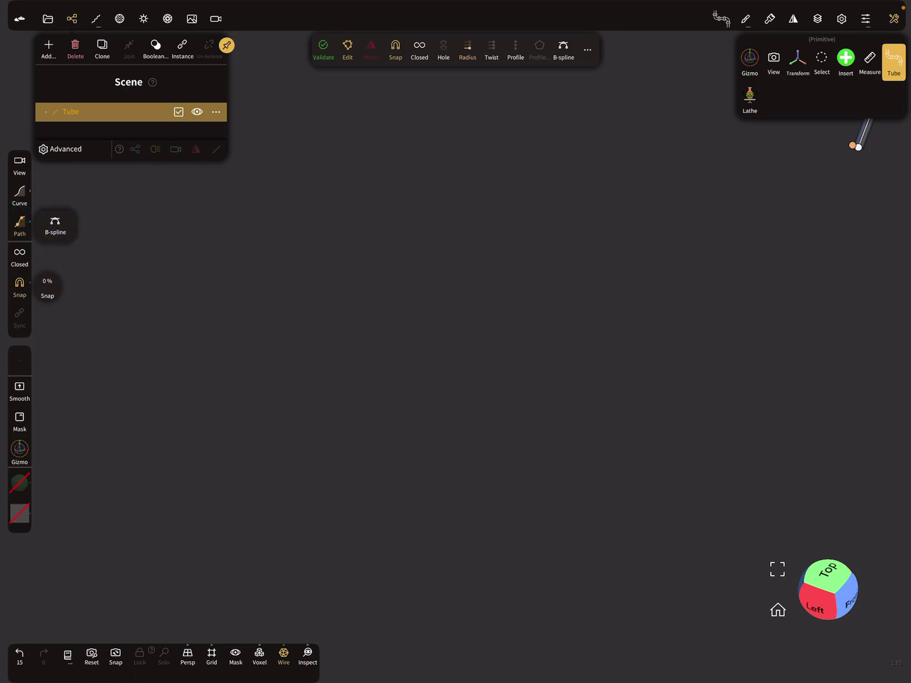
{"action": "left_click", "coordinate": [75, 49]}
{"action": "mouse_move", "coordinate": [251, 483]}
{"action": "left_mouse_down"}
{"action": "mouse_move", "coordinate": [451, 283]}
{"action": "mouse_move", "coordinate": [595, 177]}
{"action": "mouse_move", "coordinate": [613, 201]}
{"action": "left_mouse_up"}
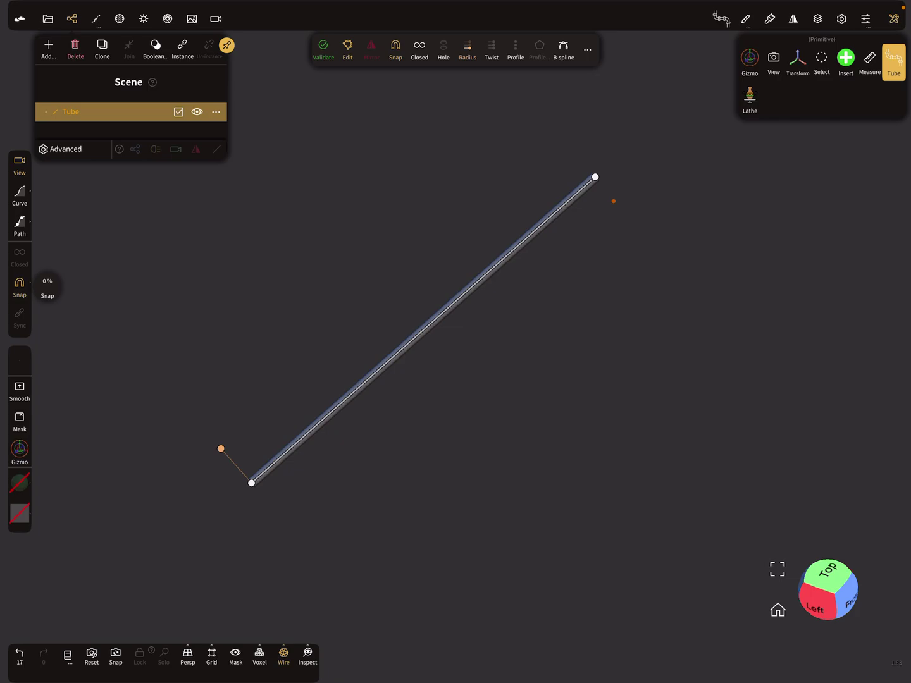
- Enable the tube's Profile, open its square B-spline profile editor, nudge a corner point, and browse the preset library
{"action": "left_click", "coordinate": [515, 47]}
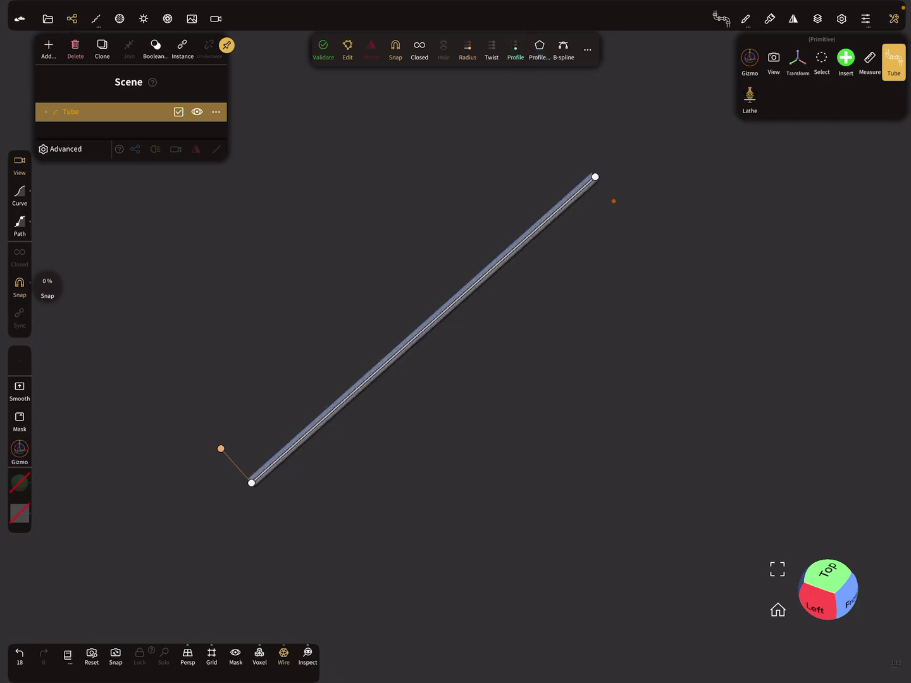
{"action": "left_click", "coordinate": [539, 48]}
{"action": "left_click_drag", "start_coordinate": [572, 113], "coordinate": [722, 209]}
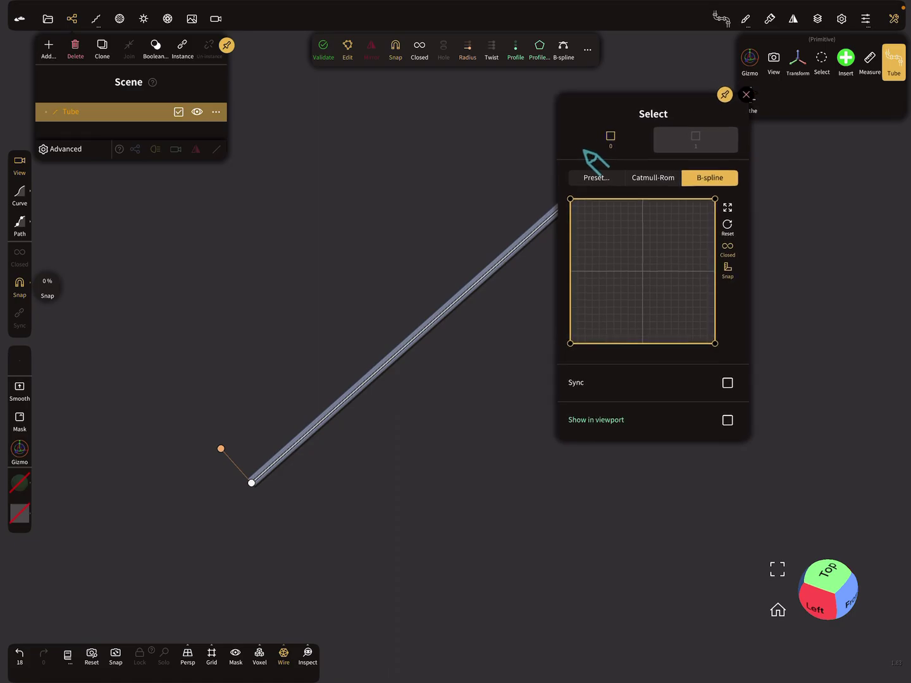
{"action": "left_click_drag", "start_coordinate": [699, 248], "coordinate": [706, 248]}
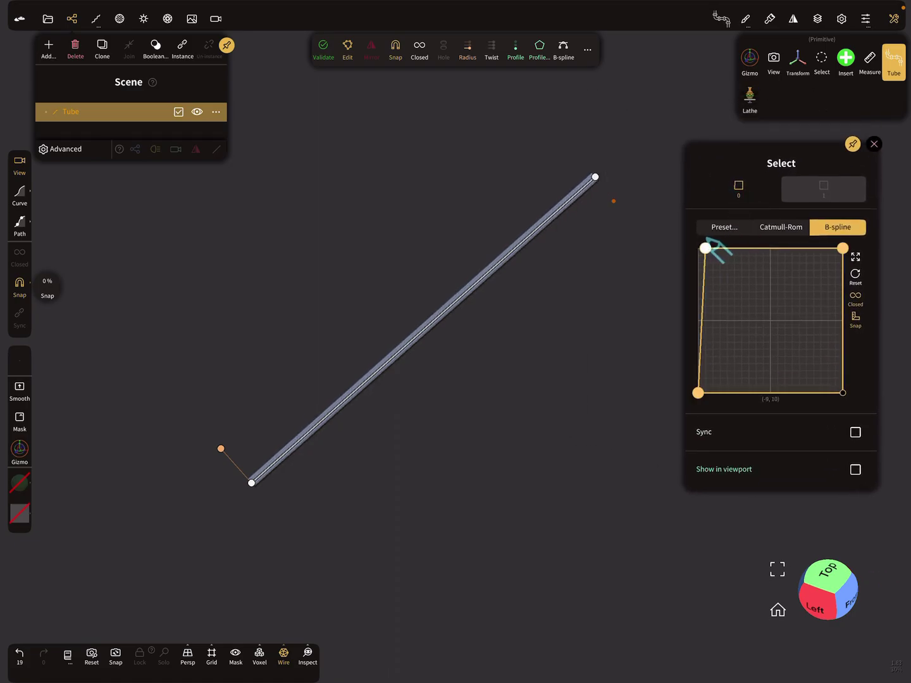
{"action": "left_click", "coordinate": [725, 226]}
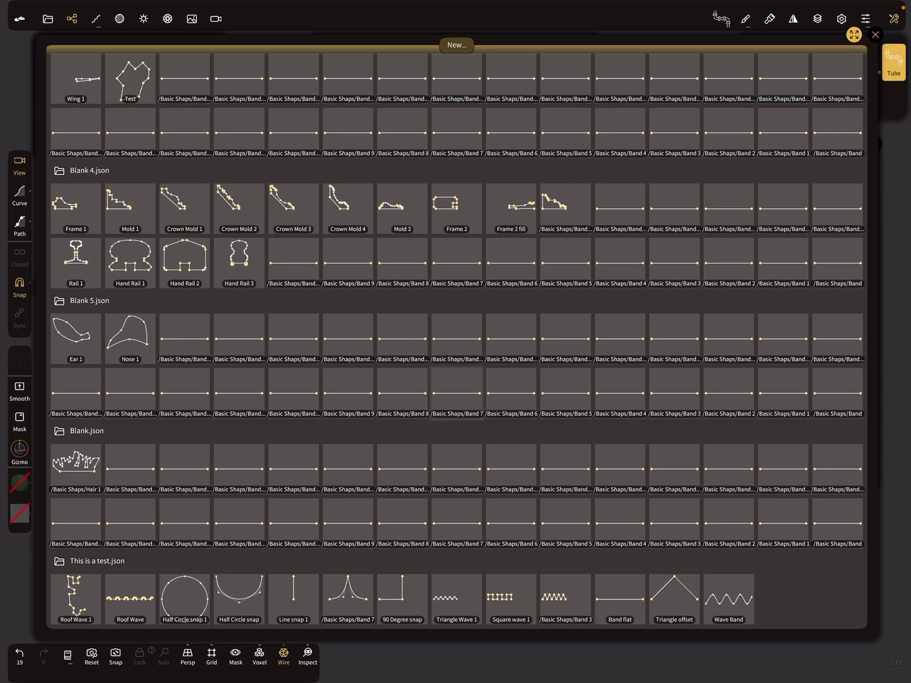
{"action": "left_click", "coordinate": [874, 35]}
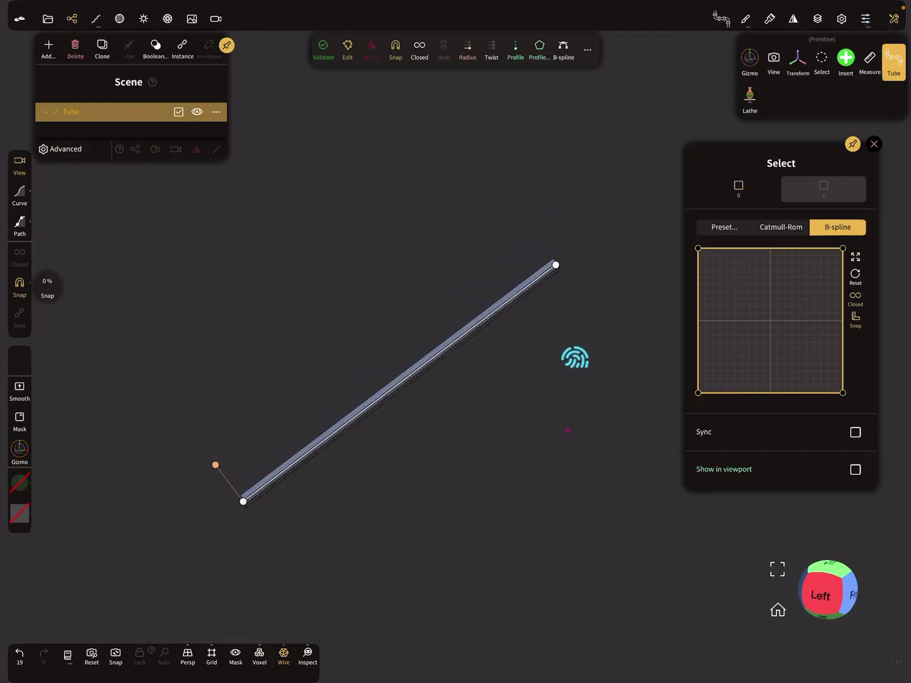